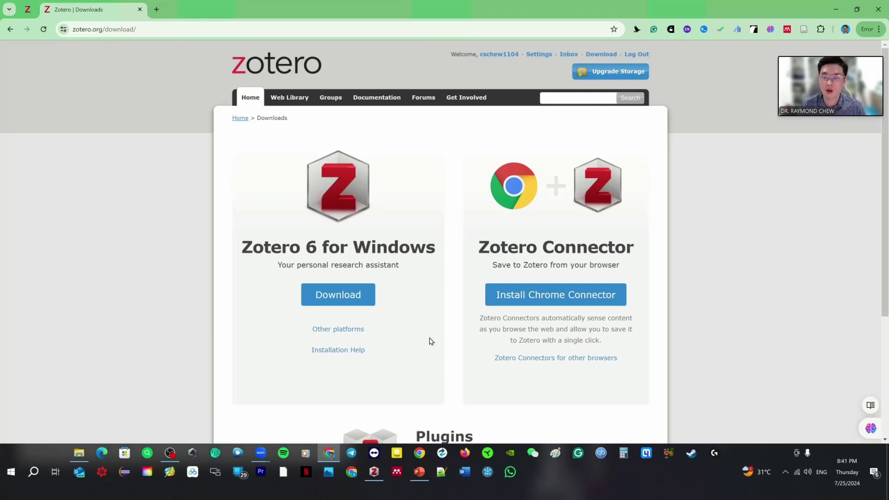
# Step: Highlight the Zotero 6 for Windows heading and open the Chrome Connector in the Web Store
pyautogui.moveTo(291, 250); pyautogui.dragTo(450, 242)
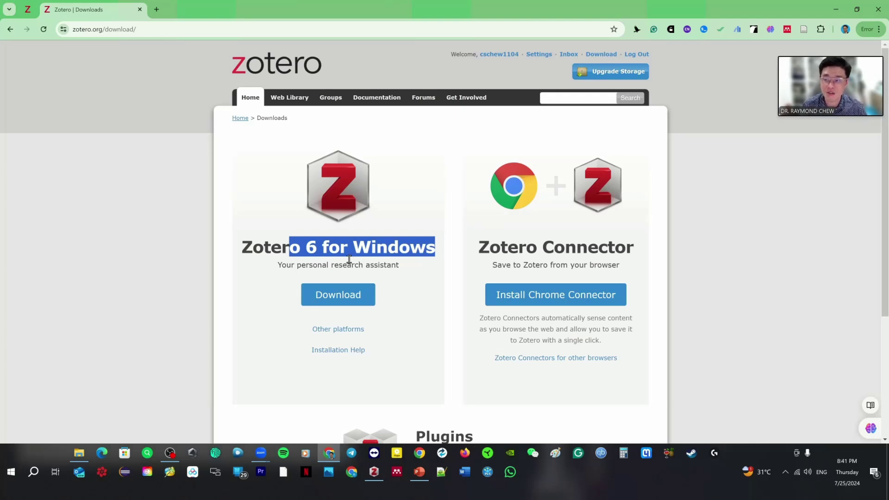
pyautogui.click(157, 9)
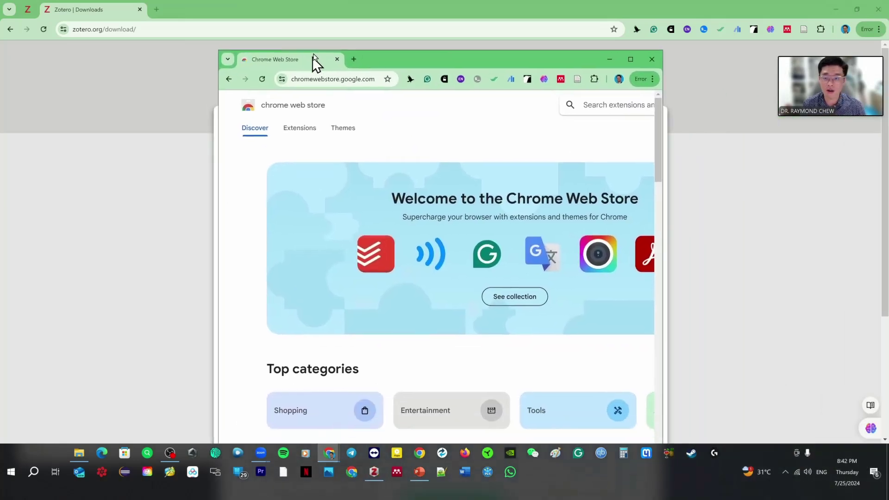
# Step: Maximize the Web Store window and open the Zotero Connector page from a 'zotero' search
pyautogui.moveTo(312, 57); pyautogui.dragTo(251, 28)
pyautogui.doubleClick(366, 36)
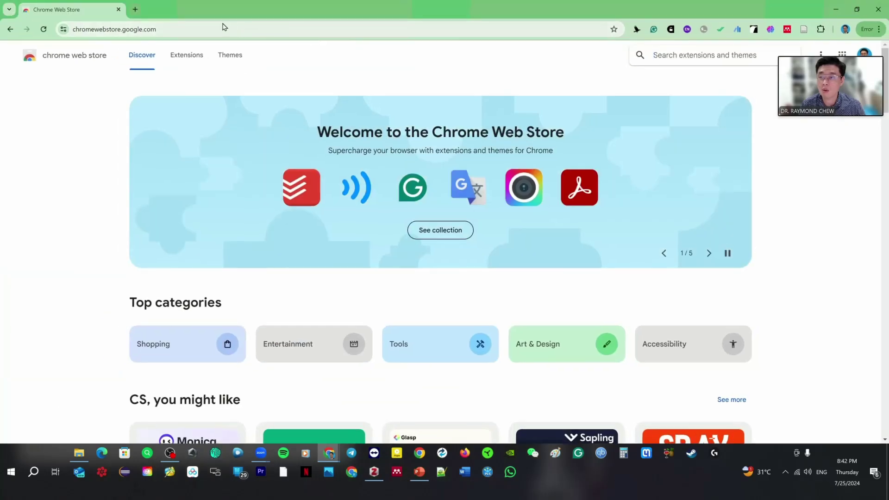
pyautogui.click(665, 55)
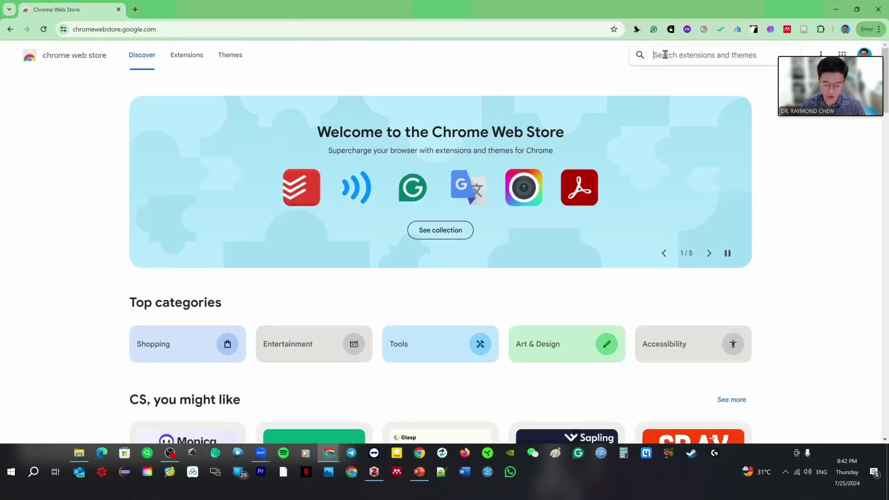
pyautogui.write('zotero')
pyautogui.press('Return')
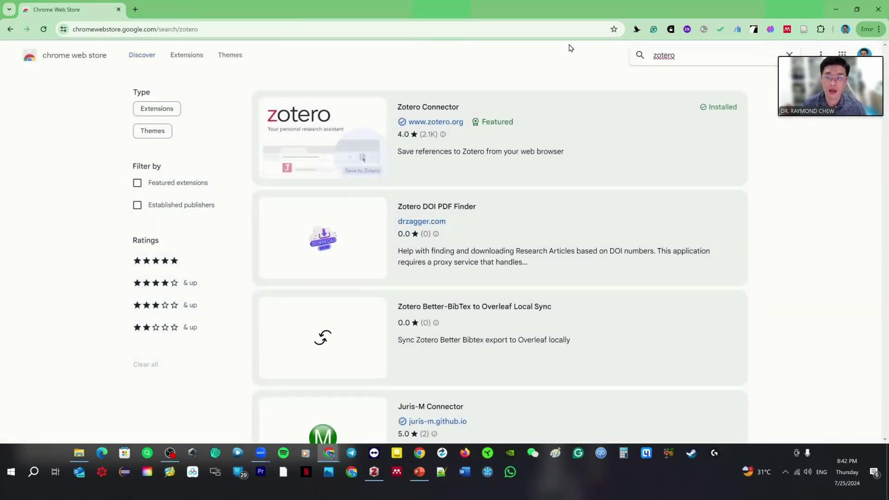
pyautogui.click(439, 131)
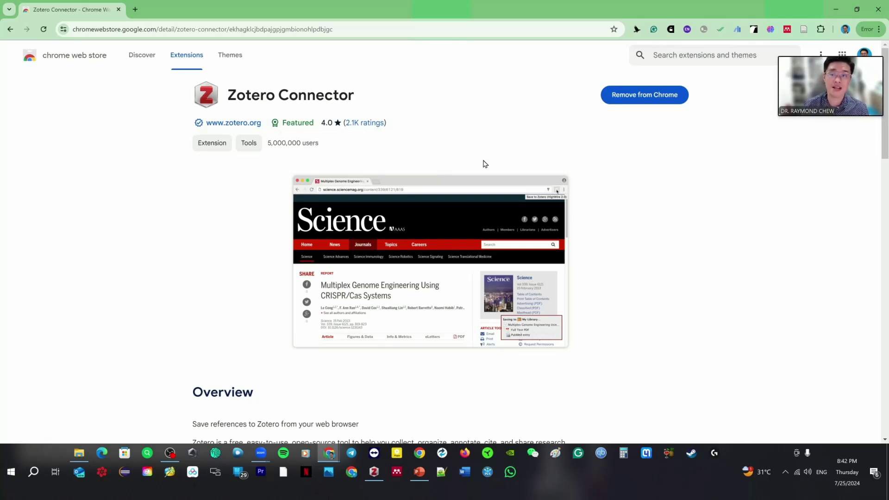
# Step: Highlight the 5,000,000 users count and review the installed extensions list
pyautogui.moveTo(268, 144); pyautogui.dragTo(325, 145)
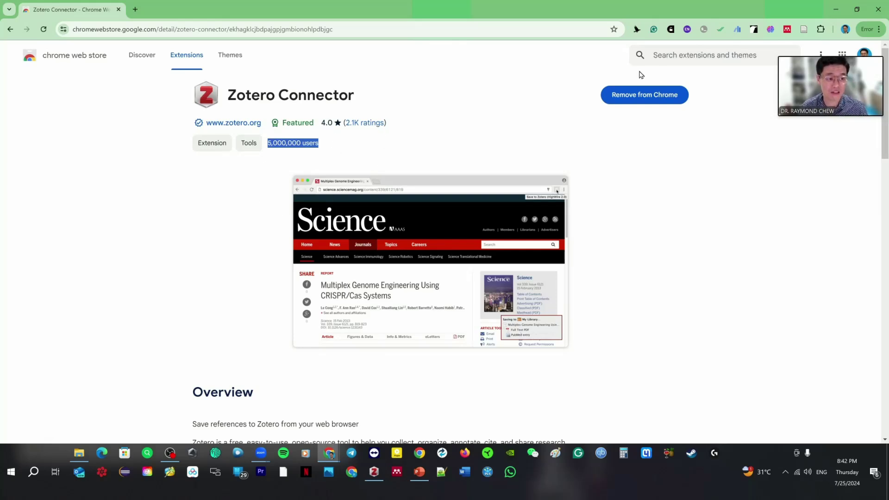
pyautogui.click(820, 29)
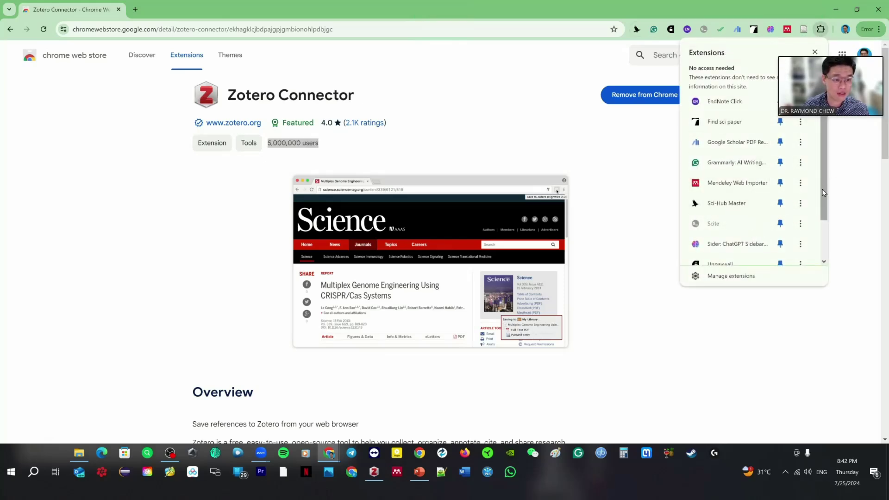
pyautogui.scroll(-3, 822, 206)
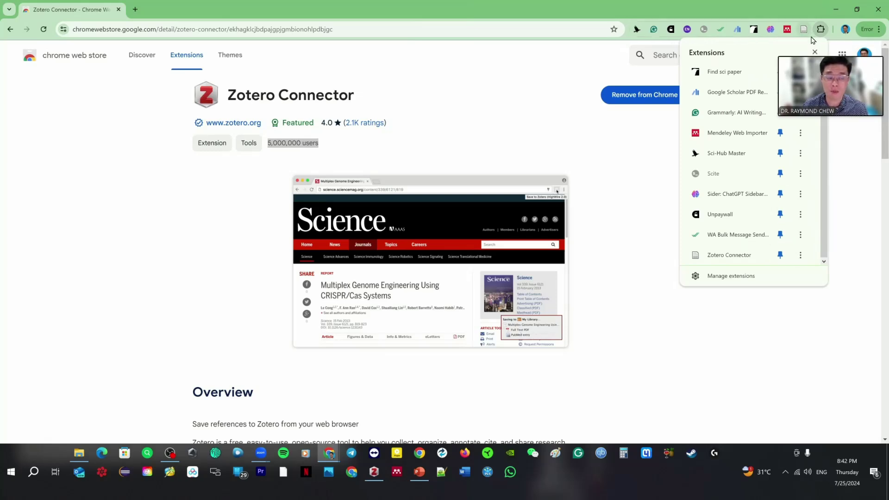
pyautogui.click(474, 125)
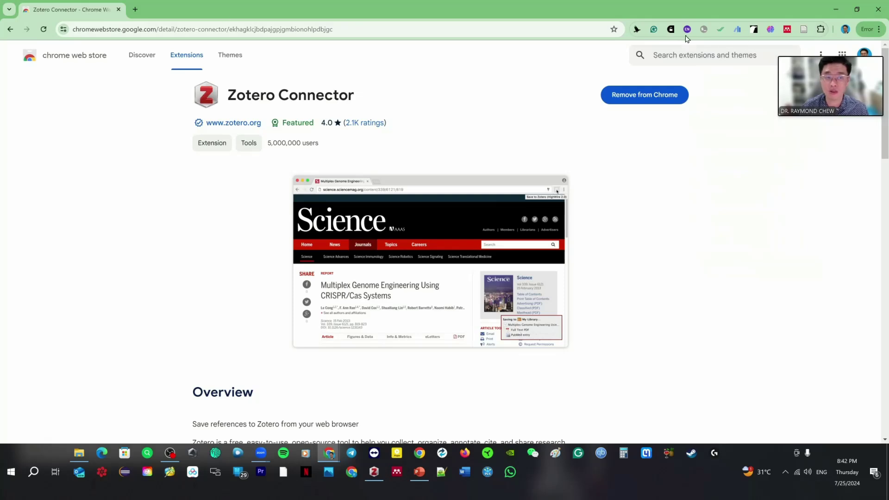
# Step: Search the web for 'google scholar' in a new tab and open the Scholar site
pyautogui.click(135, 11)
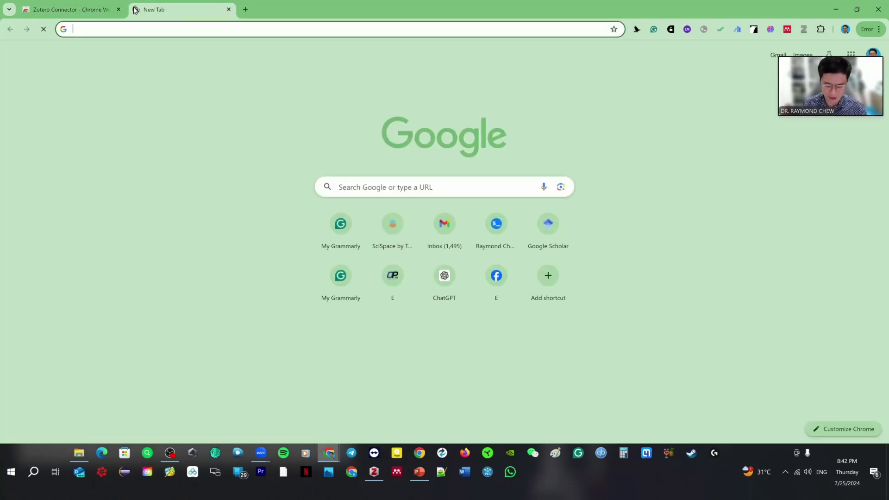
pyautogui.write('google scholar')
pyautogui.press('Return')
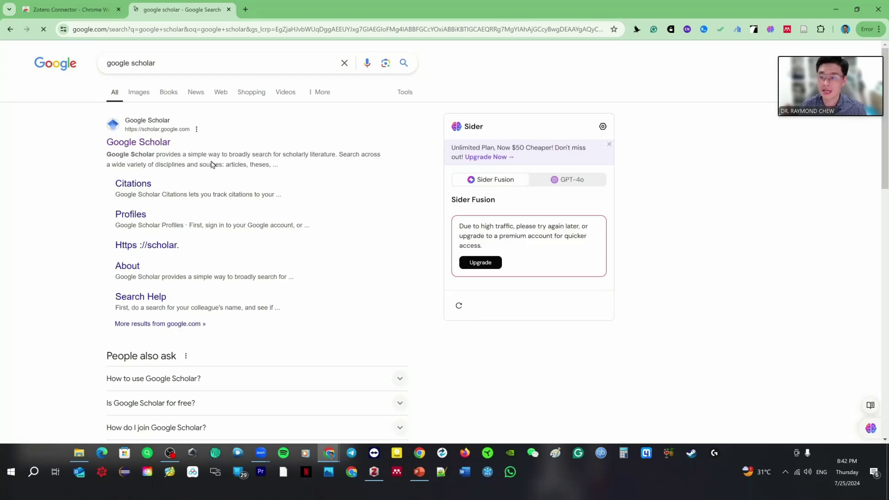
pyautogui.click(149, 143)
# Step: Search Scholar for virtual reality and learning, open the first result and save it with Zotero Connector
pyautogui.click(264, 210)
pyautogui.click(298, 236)
pyautogui.press('Return')
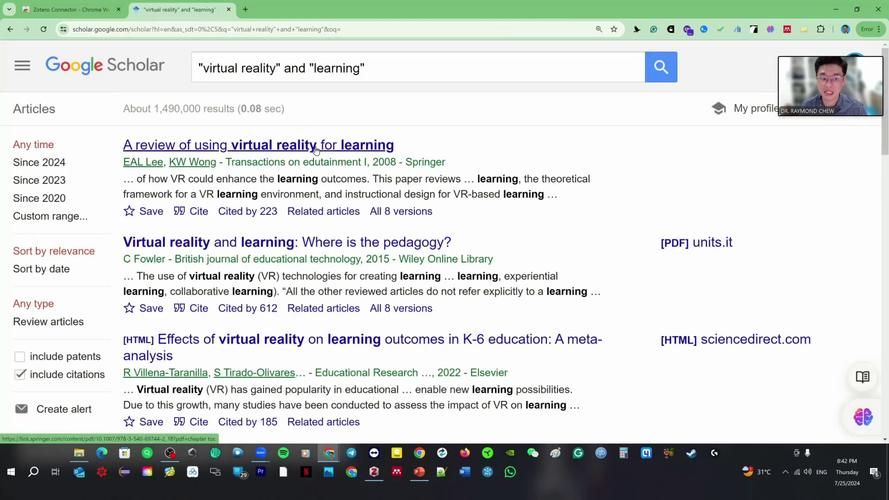
pyautogui.click(330, 145)
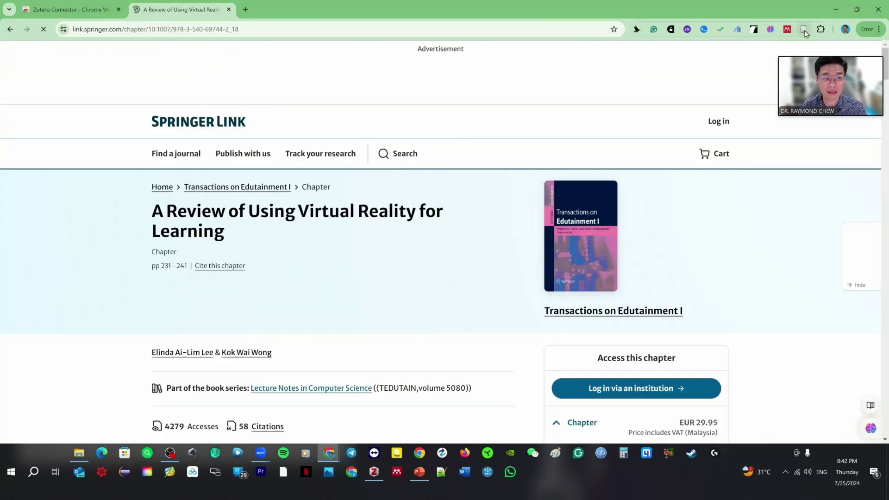
pyautogui.click(787, 30)
pyautogui.moveTo(834, 51); pyautogui.dragTo(828, 137)
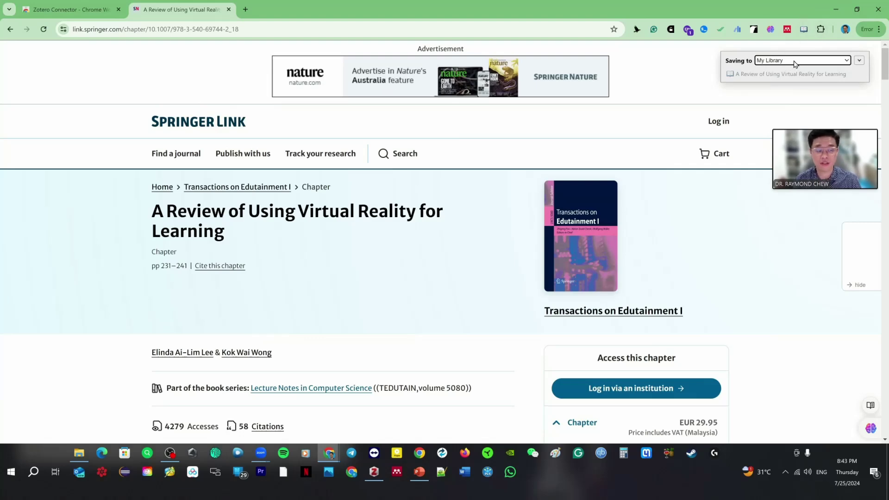
# Step: Expand the Connector's collection choices for the saved chapter, then collapse the My Library tree
pyautogui.click(859, 61)
pyautogui.click(859, 60)
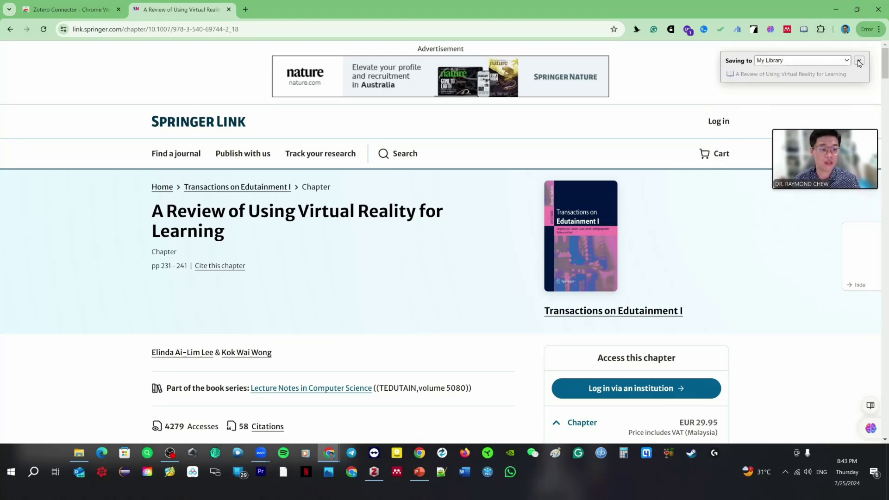
pyautogui.click(859, 61)
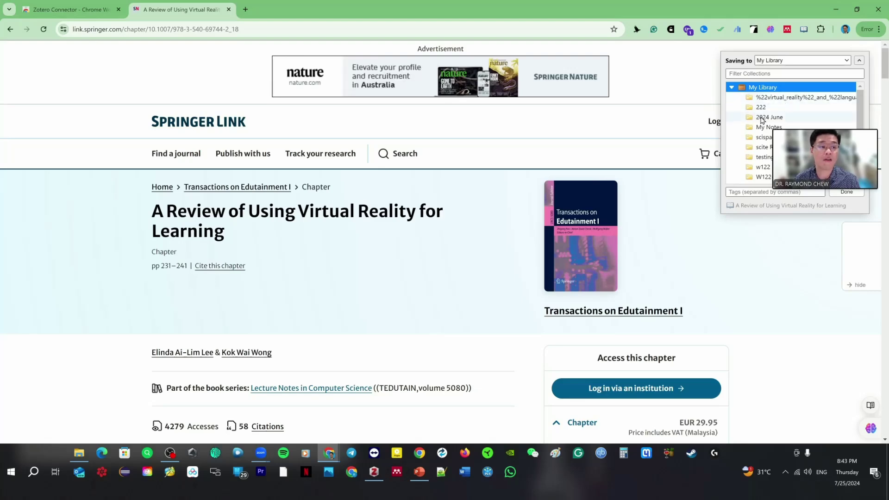
pyautogui.moveTo(797, 161); pyautogui.dragTo(790, 268)
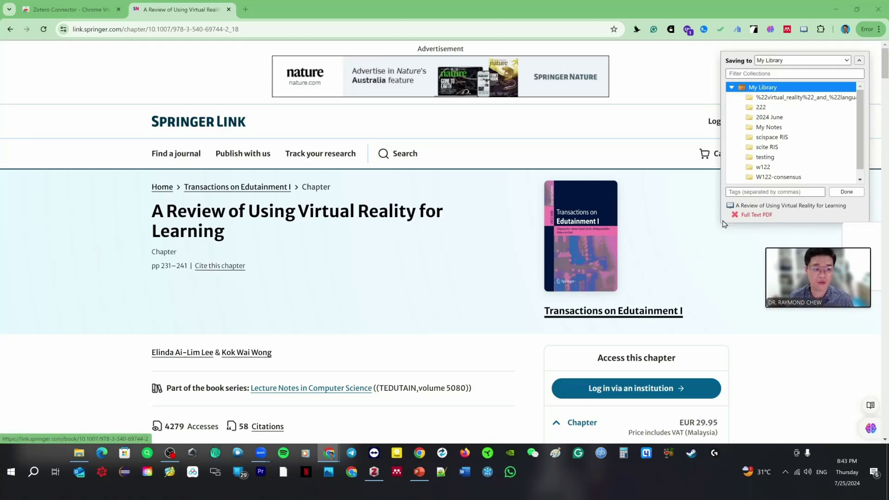
pyautogui.click(731, 88)
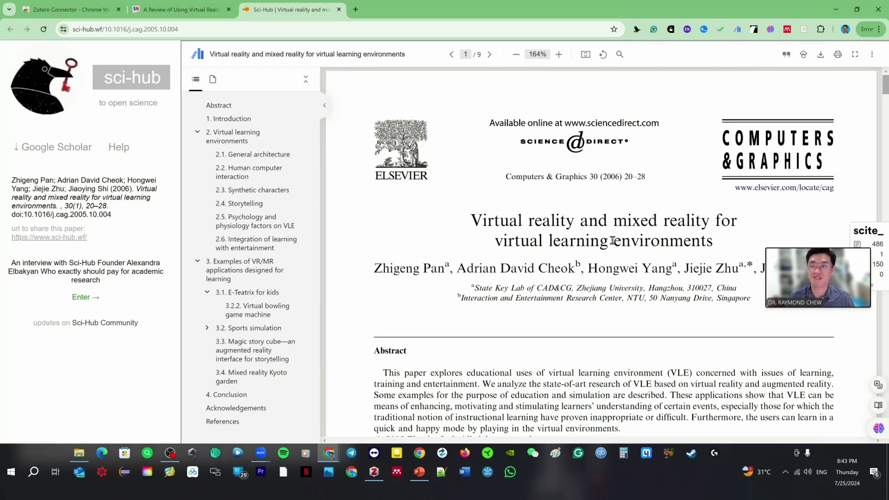
# Step: Cycle through the Springer, Sci-Hub and store tabs, minimize both Chrome windows, and bring up Zotero desktop
pyautogui.hotkey('ctrl', 'shift', 'Tab')
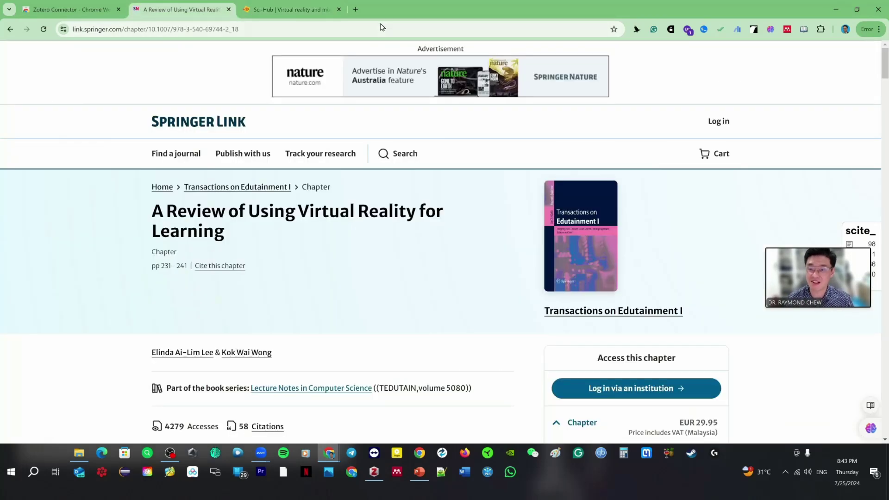
pyautogui.click(318, 14)
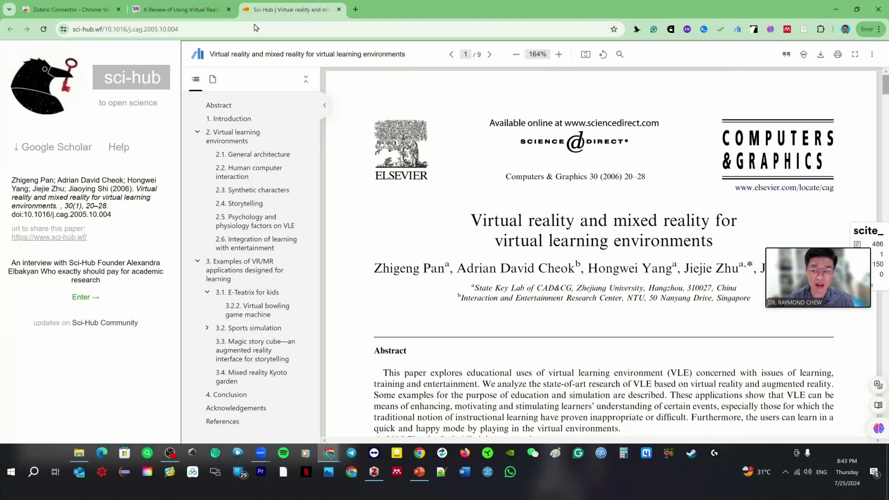
pyautogui.click(69, 9)
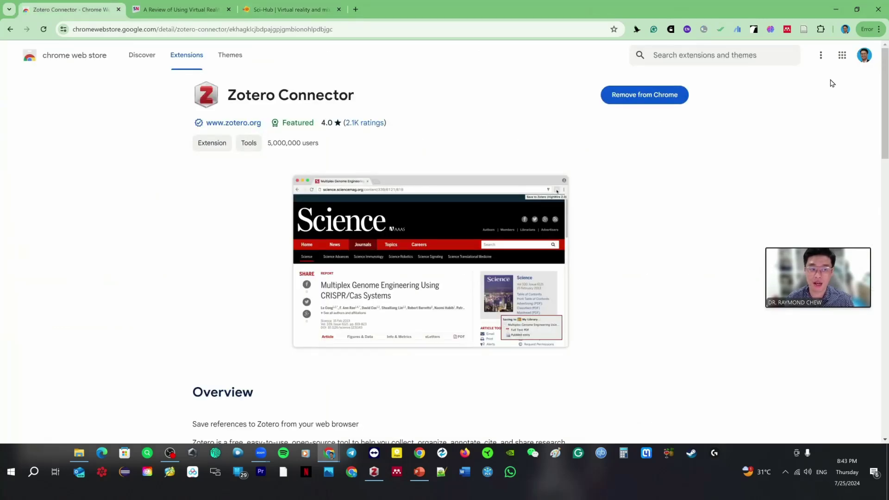
pyautogui.click(836, 9)
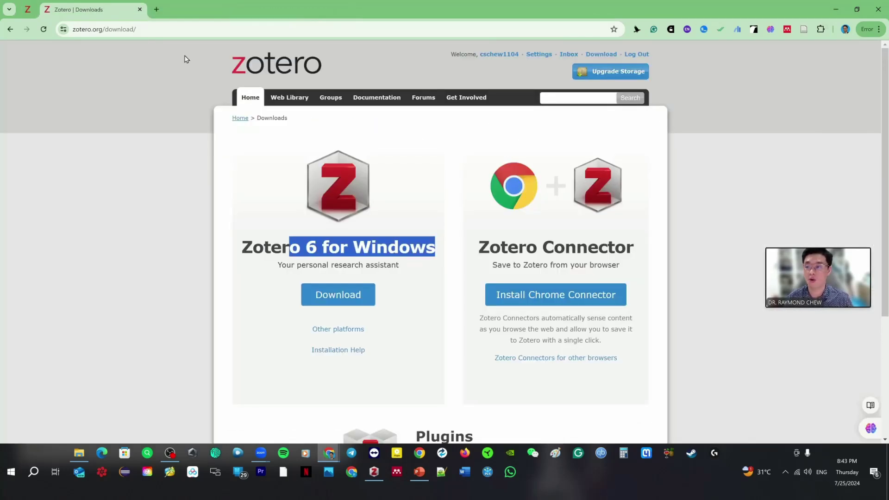
pyautogui.click(836, 9)
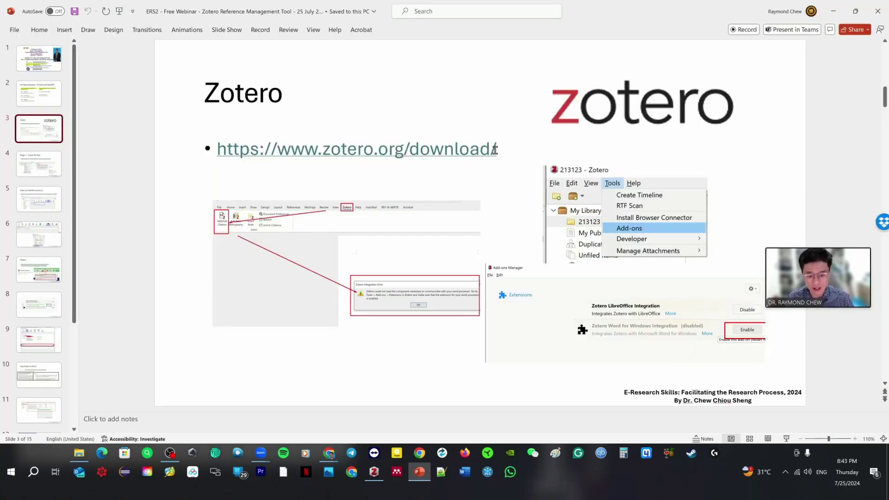
pyautogui.click(379, 479)
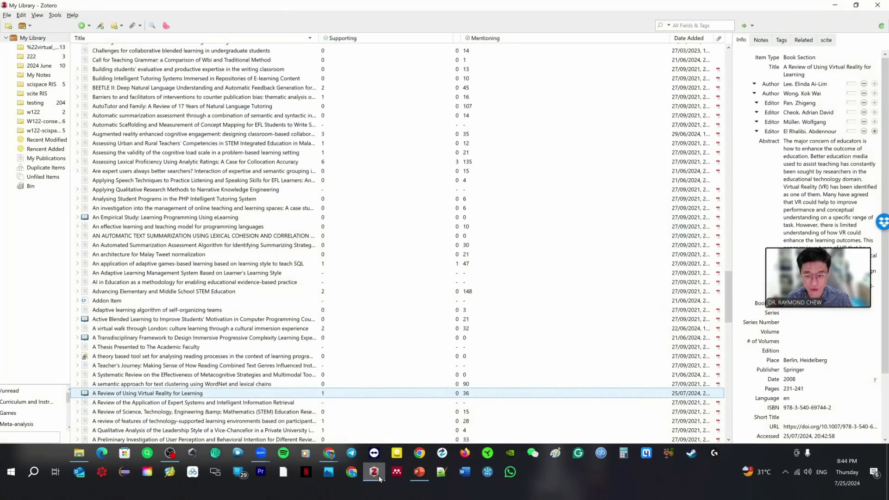
# Step: Show the Sync settings in Zotero Preferences, then switch to the browser window
pyautogui.click(72, 15)
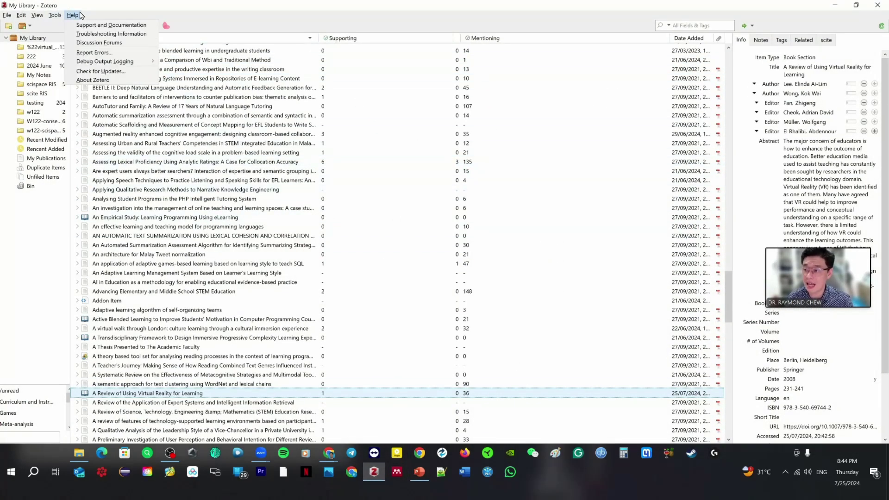
pyautogui.moveTo(22, 14)
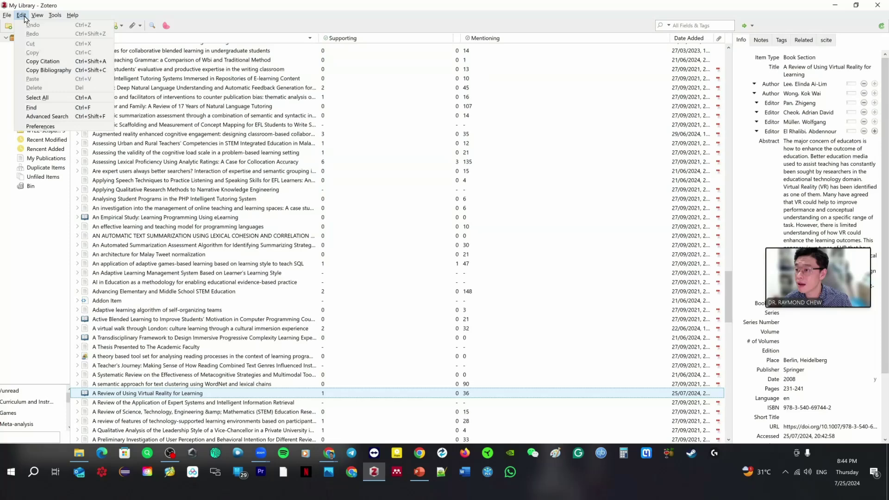
pyautogui.click(56, 125)
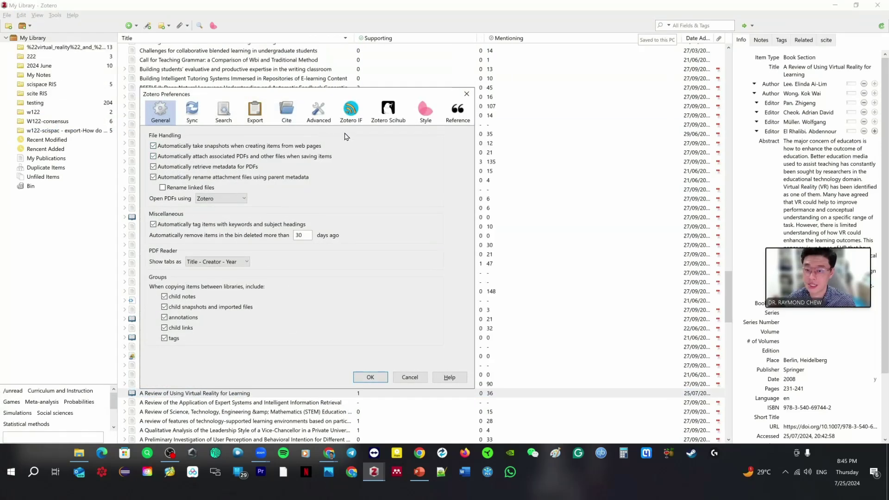
pyautogui.click(193, 116)
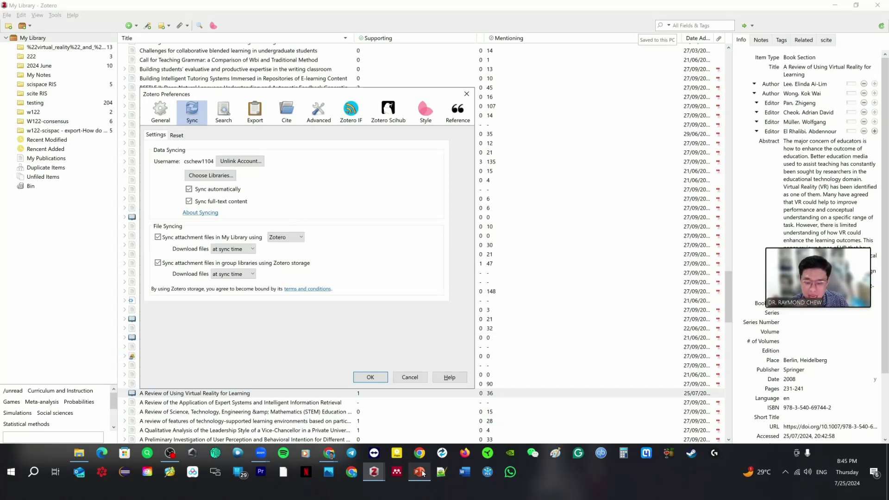
pyautogui.click(329, 453)
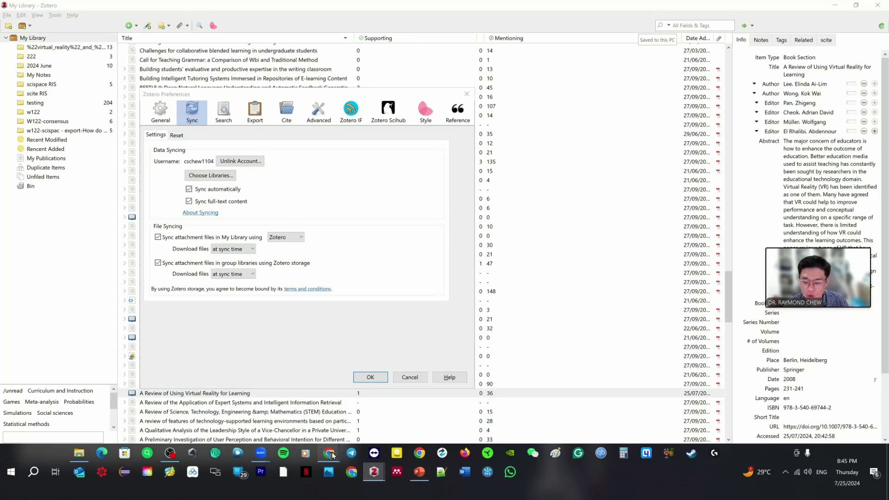
pyautogui.click(278, 421)
# Step: Show the online Zotero library, scroll through its items and reload the page
pyautogui.click(28, 9)
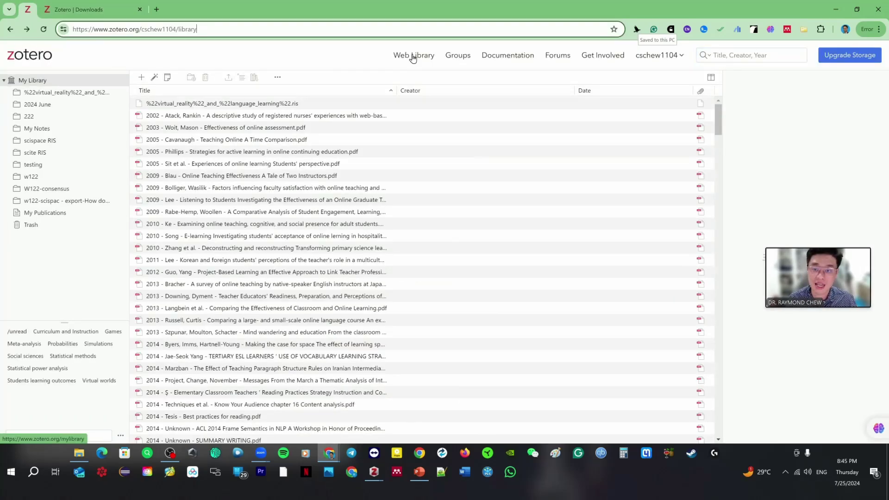
pyautogui.scroll(-1, 192, 257)
pyautogui.scroll(-5, 192, 256)
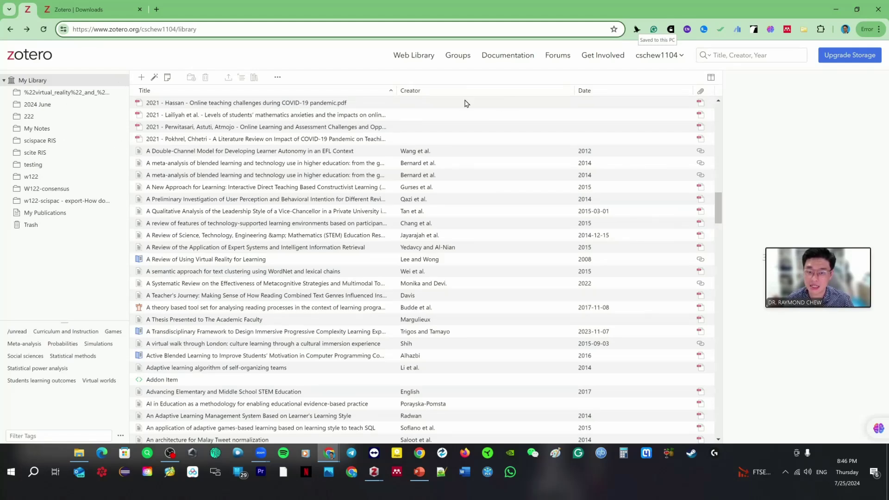
pyautogui.click(424, 61)
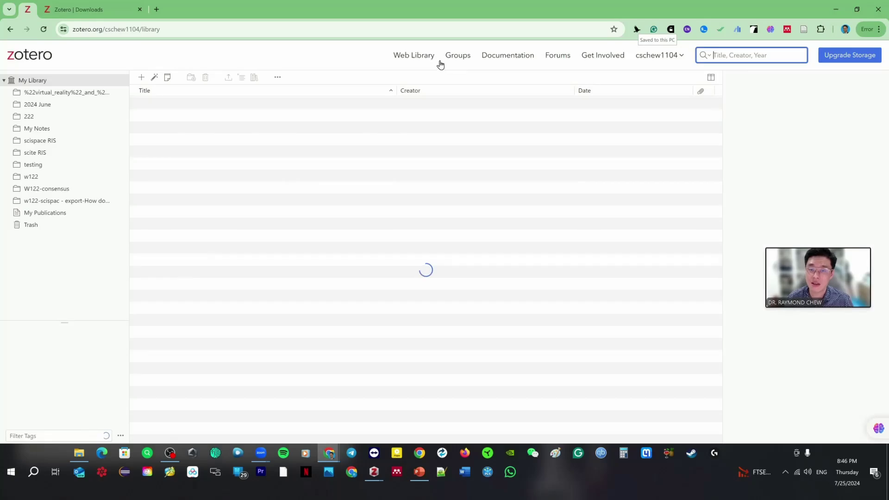
# Step: Visit the Groups and Documentation pages, returning to the web library after each
pyautogui.click(459, 59)
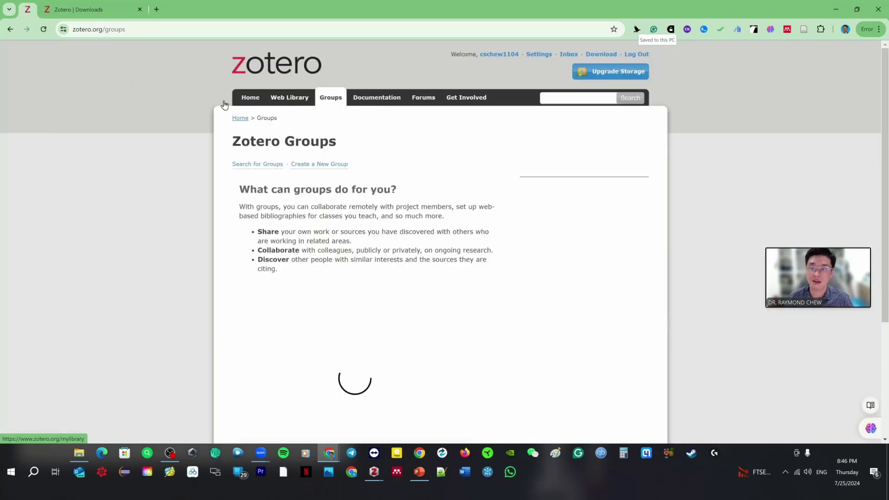
pyautogui.click(11, 29)
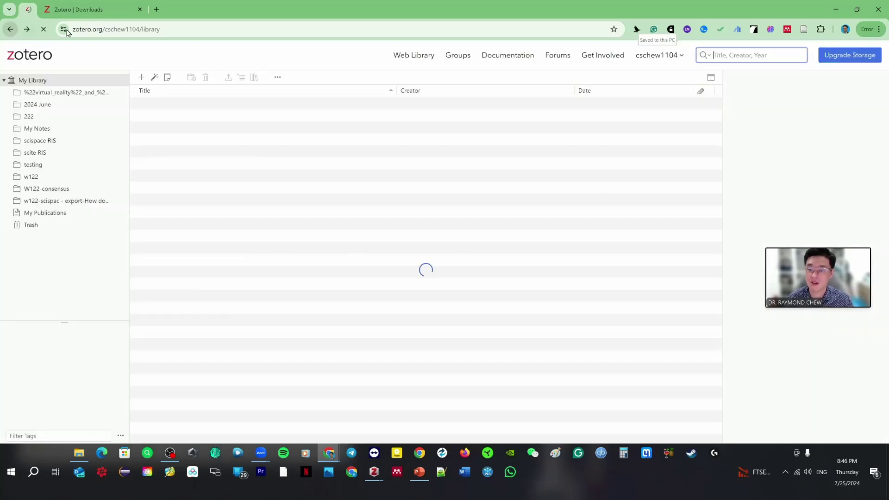
pyautogui.click(507, 57)
pyautogui.hotkey('alt', 'Left')
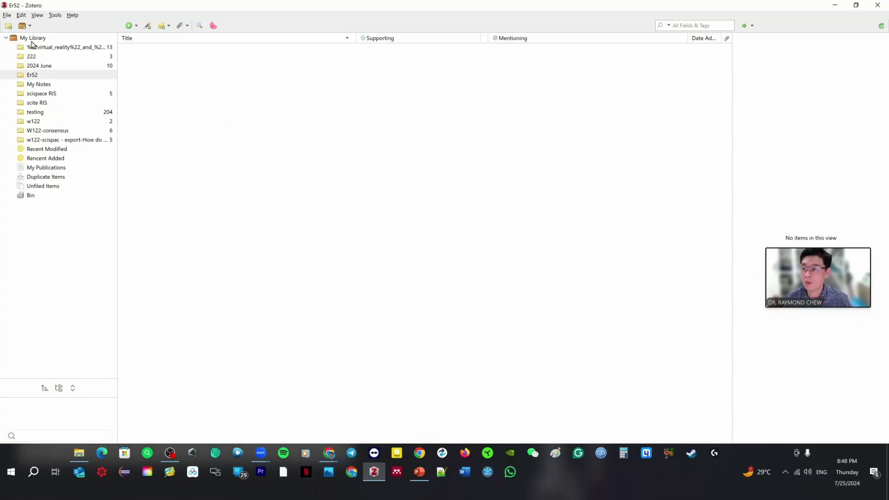
pyautogui.click(54, 14)
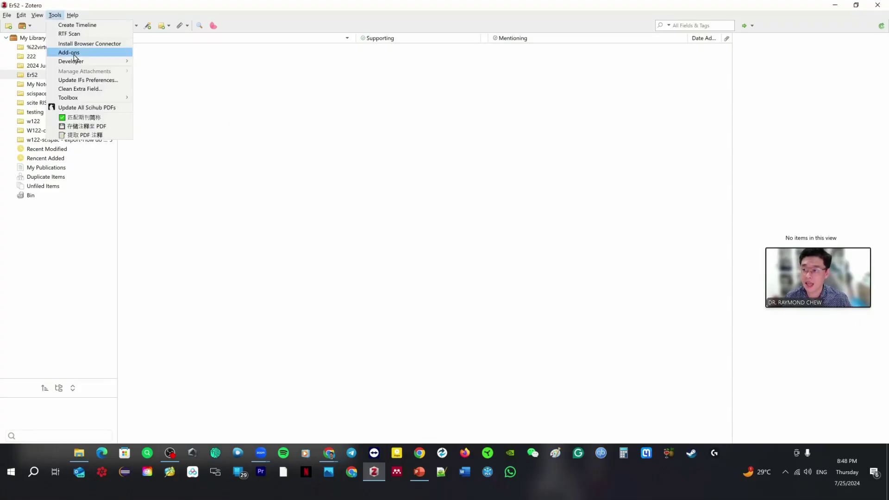
# Step: Review the installed add-ons in Tools > Add-ons, close the manager and restore the Zotero window
pyautogui.click(56, 15)
pyautogui.click(55, 15)
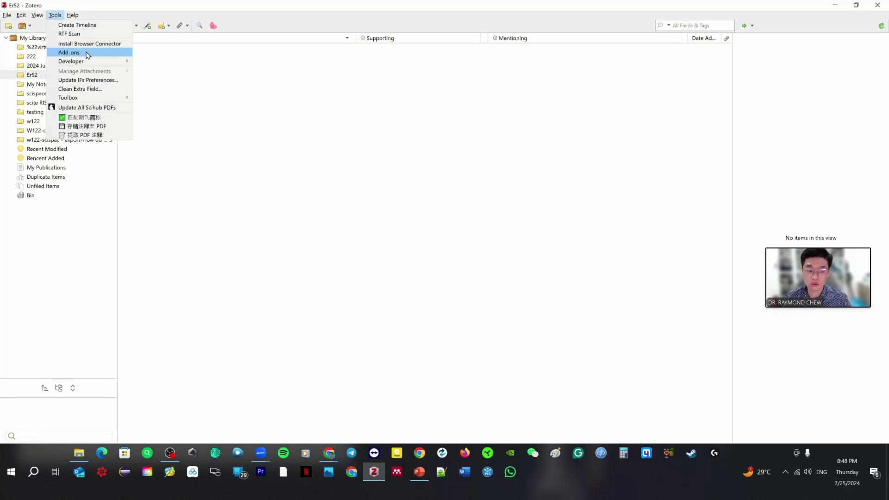
pyautogui.click(70, 52)
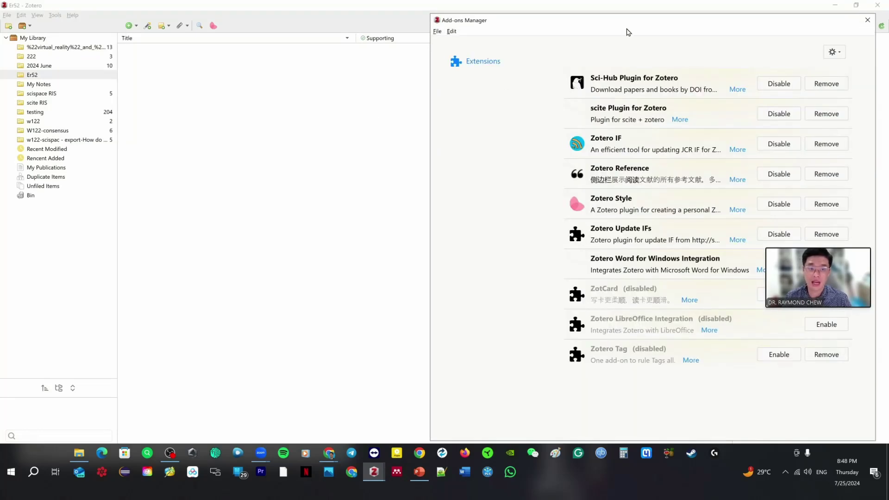
pyautogui.moveTo(627, 31); pyautogui.dragTo(404, 47)
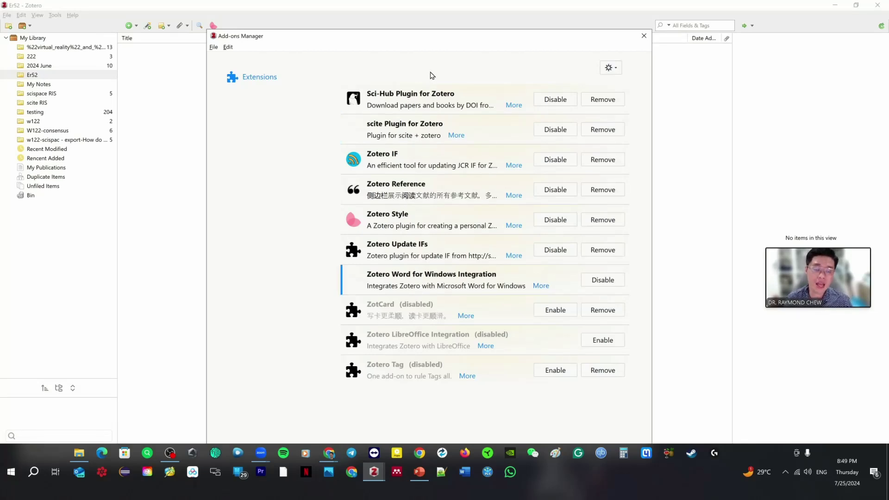
pyautogui.click(644, 36)
pyautogui.moveTo(646, 6); pyautogui.dragTo(744, 37)
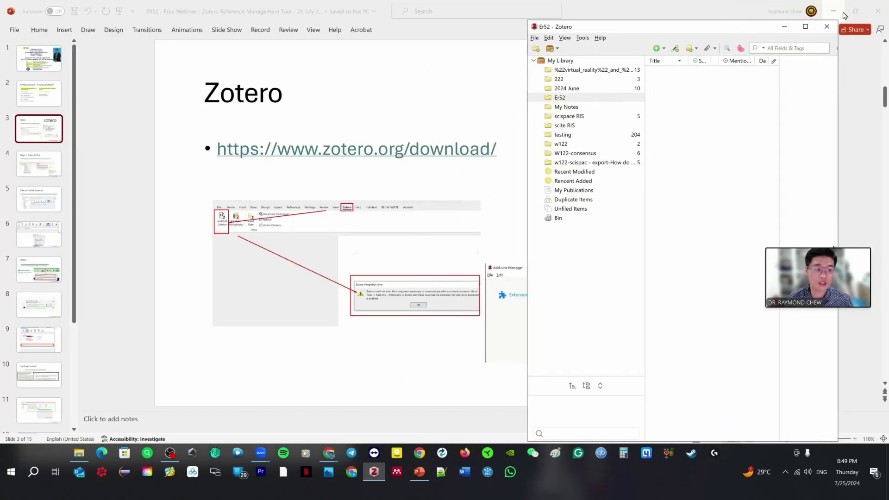
# Step: Install 1-zotero-scihub-1.4.4.xpi from the plugin folder into the Add-ons Manager and restart Zotero
pyautogui.click(832, 10)
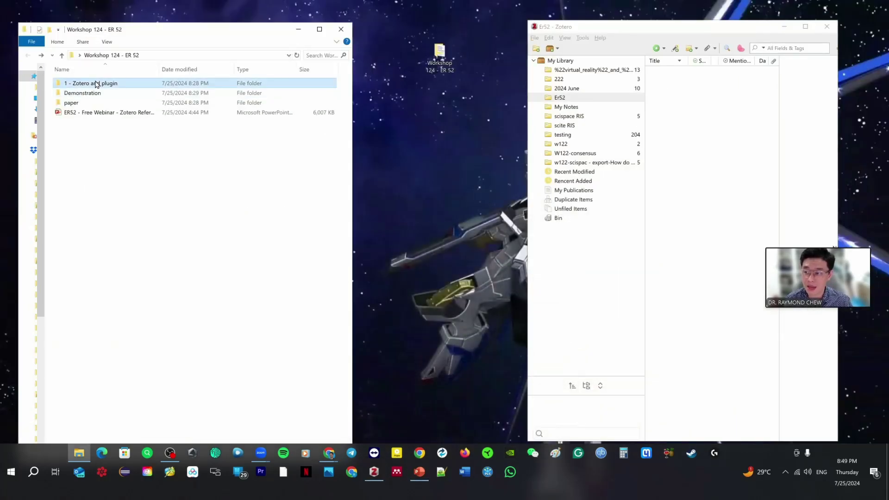
pyautogui.doubleClick(92, 84)
pyautogui.moveTo(612, 30); pyautogui.dragTo(519, 41)
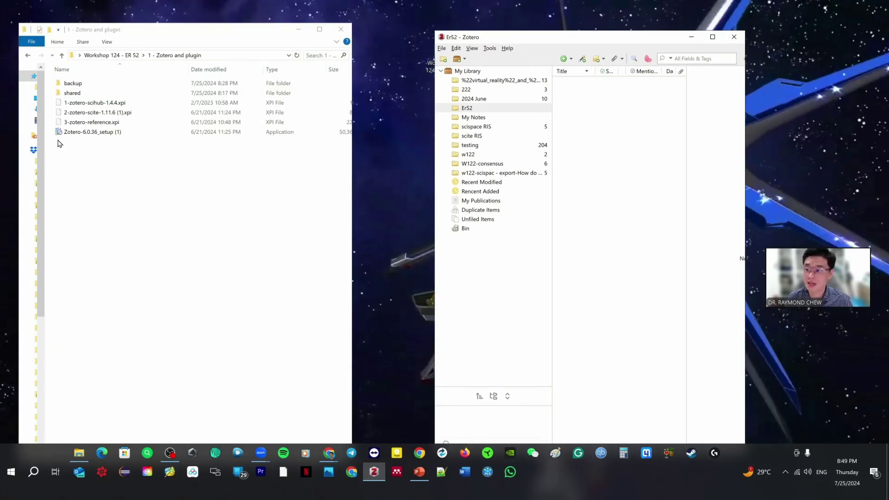
pyautogui.click(95, 102)
pyautogui.click(489, 48)
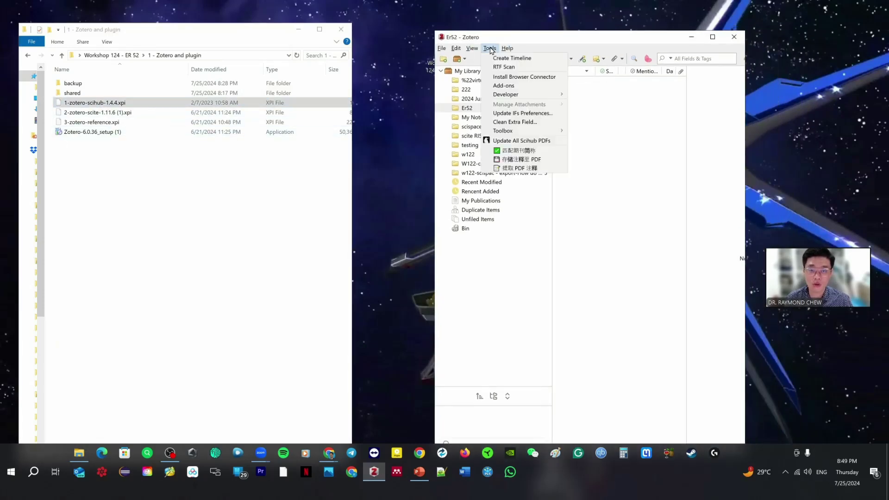
pyautogui.click(504, 85)
pyautogui.moveTo(545, 30); pyautogui.dragTo(646, 32)
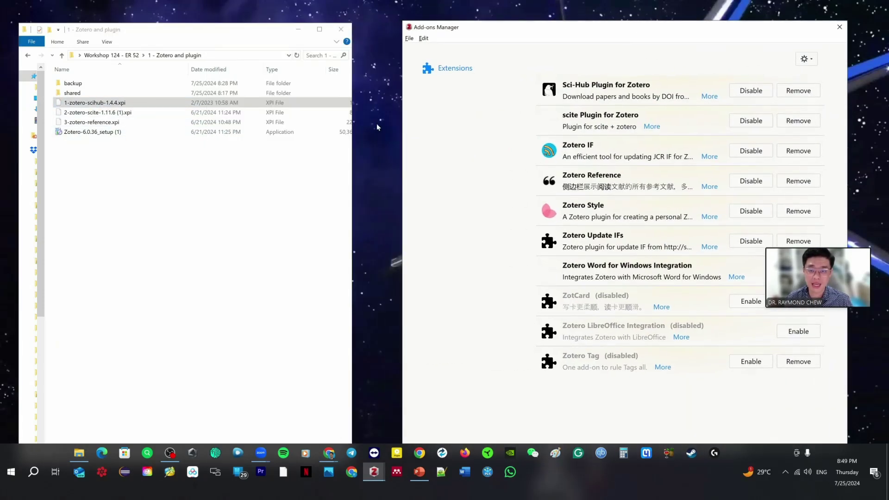
pyautogui.moveTo(95, 102); pyautogui.dragTo(459, 124)
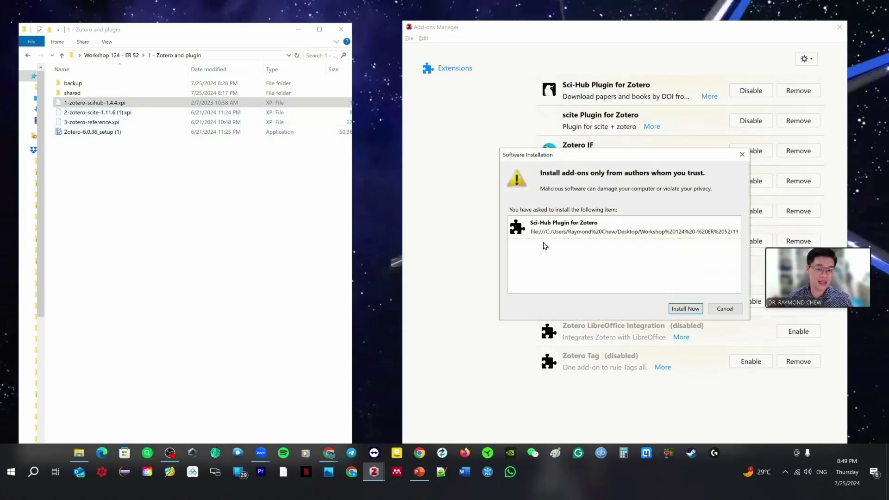
pyautogui.click(693, 310)
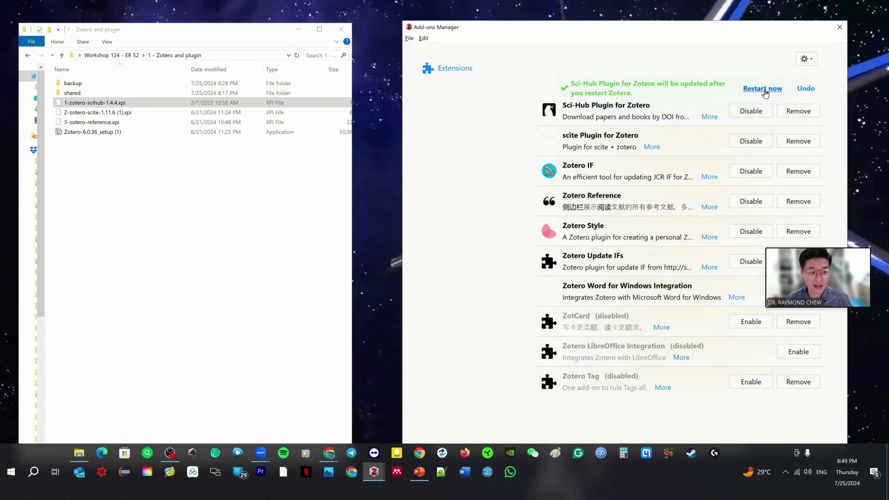
pyautogui.click(762, 89)
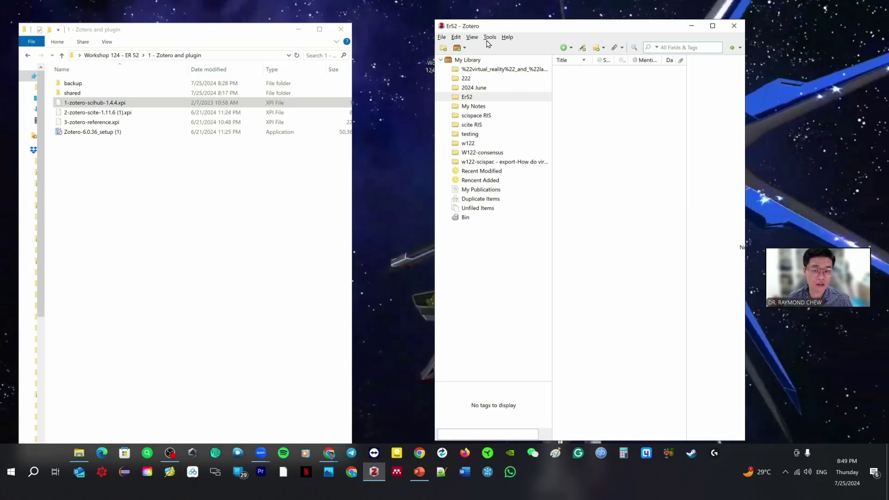
# Step: Drop the scite and 3-zotero-reference.xpi plugin files onto the Add-ons list, cancelling each install
pyautogui.click(488, 38)
pyautogui.click(498, 77)
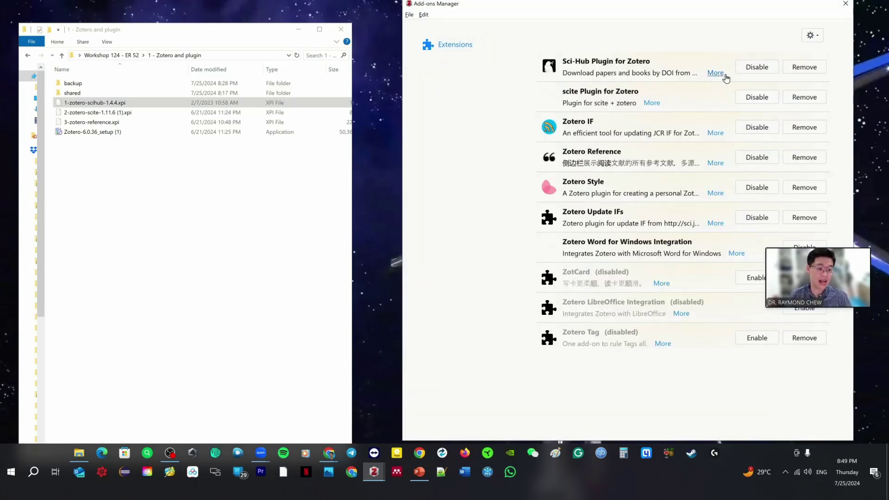
pyautogui.moveTo(93, 112); pyautogui.dragTo(544, 80)
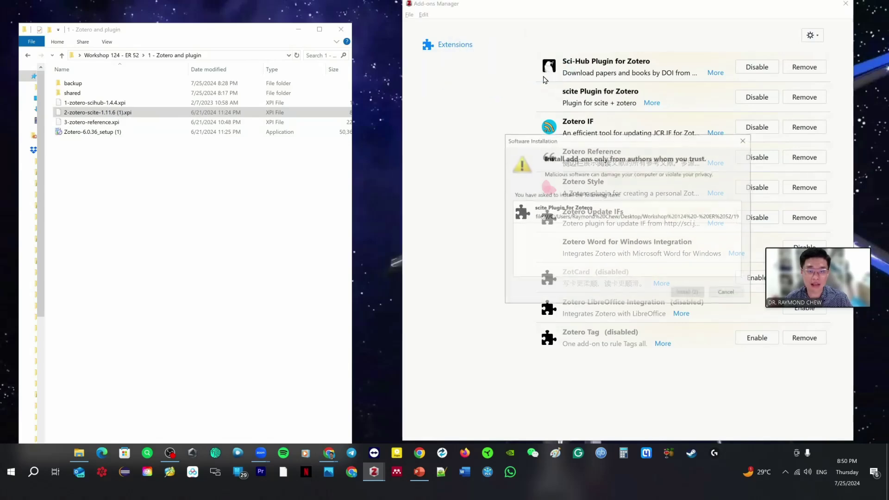
pyautogui.click(726, 292)
pyautogui.click(92, 122)
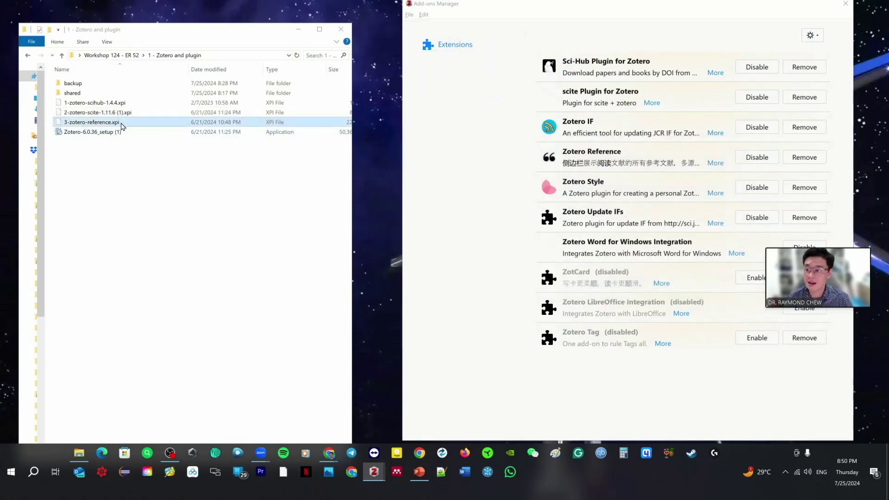
pyautogui.moveTo(122, 125); pyautogui.dragTo(523, 93)
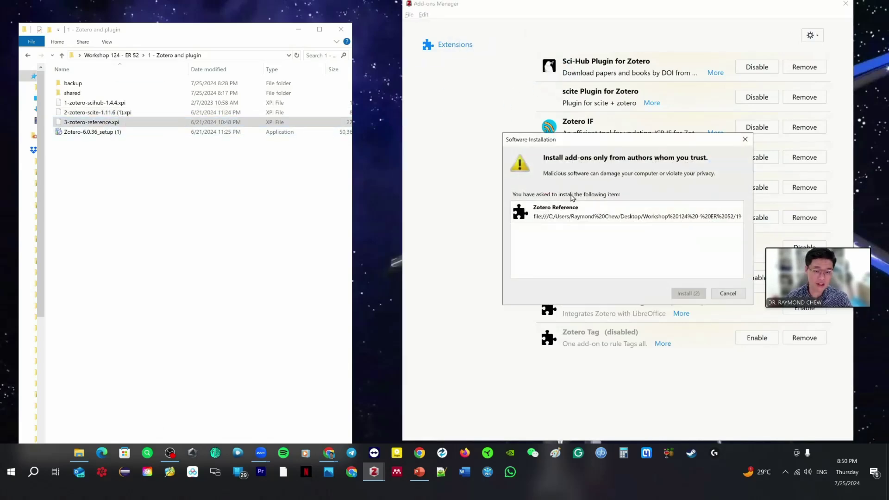
pyautogui.click(729, 293)
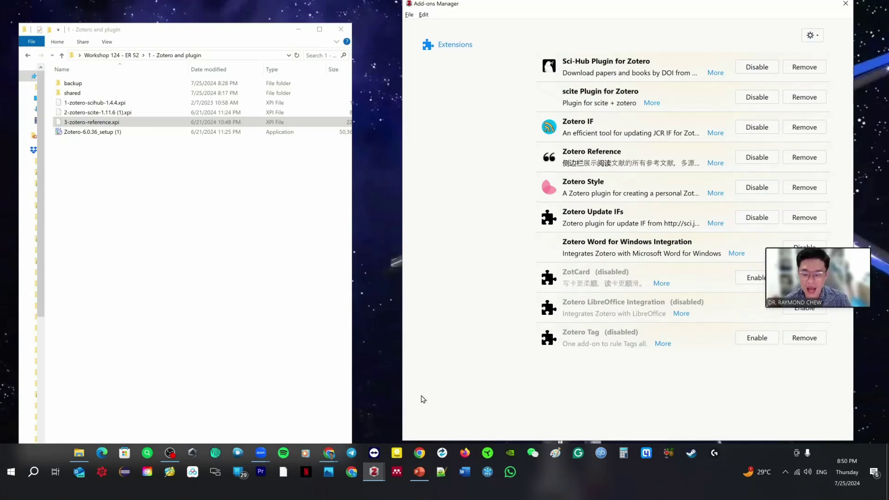
# Step: Create a new Microsoft Word Document from the desktop menu, open it maximized and select the Zotero tab
pyautogui.rightClick(386, 334)
pyautogui.moveTo(435, 298)
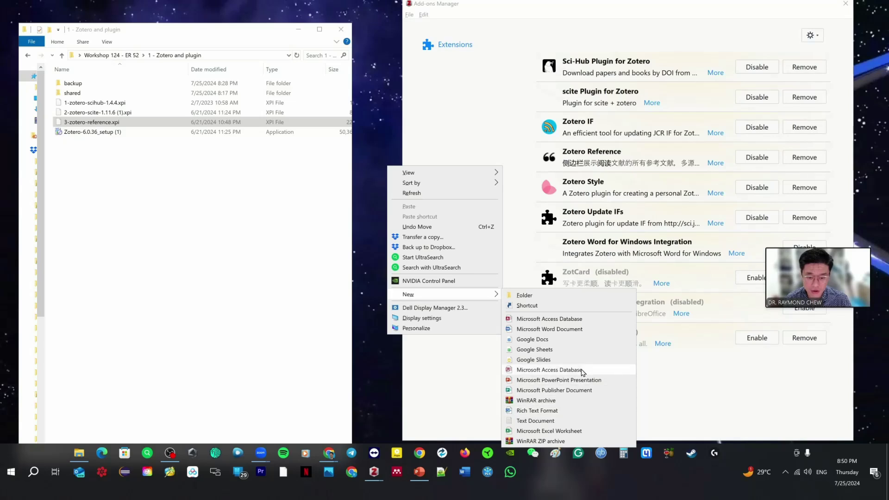
pyautogui.click(586, 329)
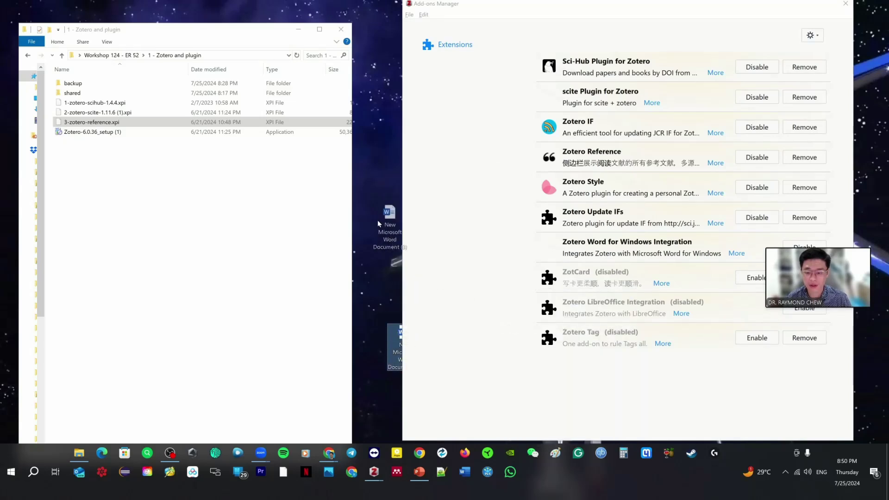
pyautogui.moveTo(378, 223); pyautogui.dragTo(389, 210)
pyautogui.doubleClick(371, 215)
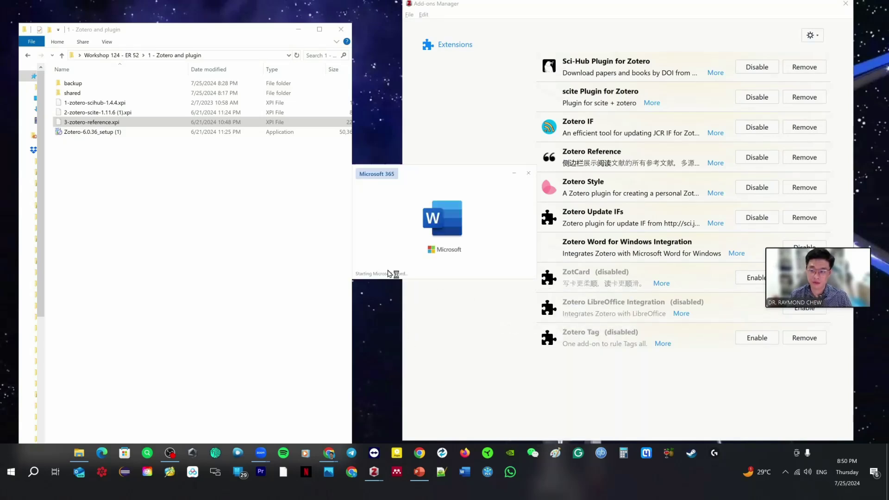
pyautogui.click(787, 33)
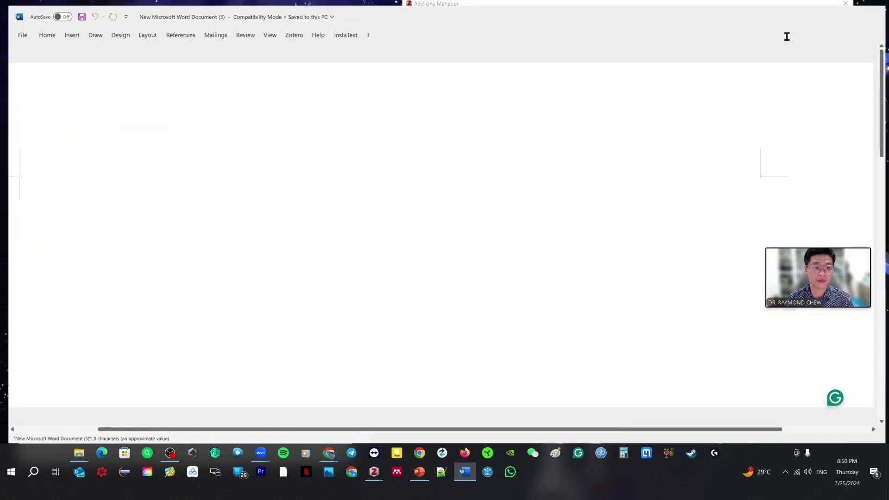
pyautogui.click(294, 32)
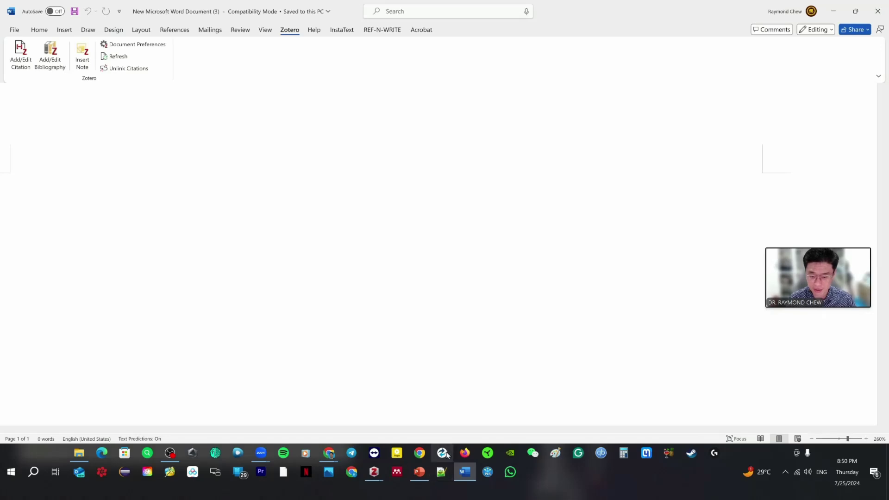
# Step: Switch Chrome to the Zotero Downloads page, scroll to Plugins and back, then minimize Chrome
pyautogui.click(329, 453)
pyautogui.click(300, 426)
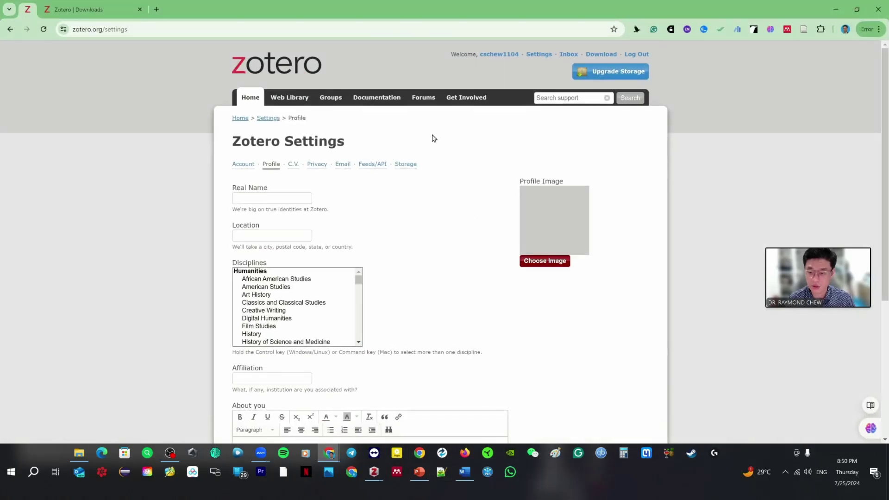
pyautogui.click(105, 6)
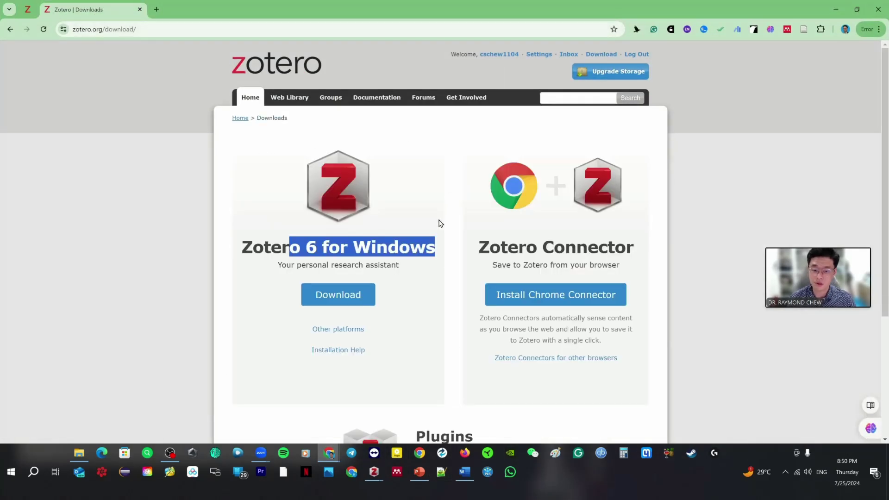
pyautogui.click(405, 347)
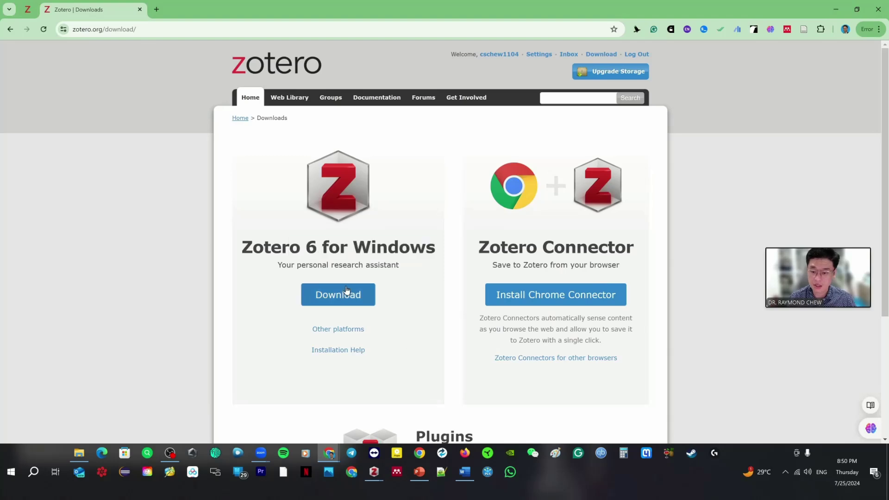
pyautogui.scroll(-4, 356, 303)
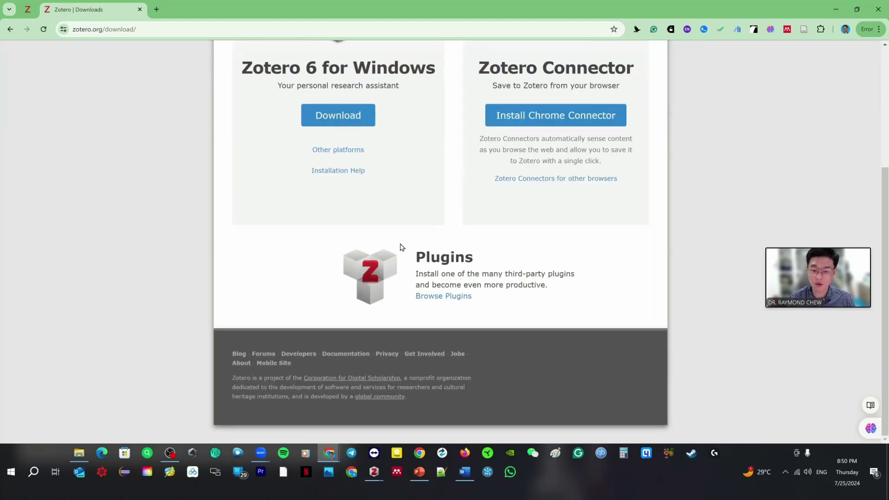
pyautogui.scroll(4, 401, 248)
pyautogui.click(842, 6)
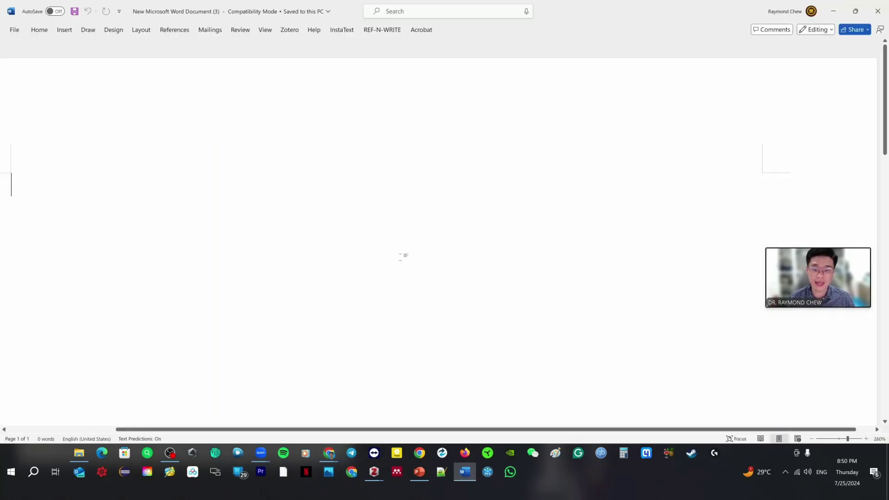
# Step: Check that Word for Windows Integration 6.0.4.SA.6.0.36 is installed, then close the Add-ons Manager
pyautogui.click(835, 7)
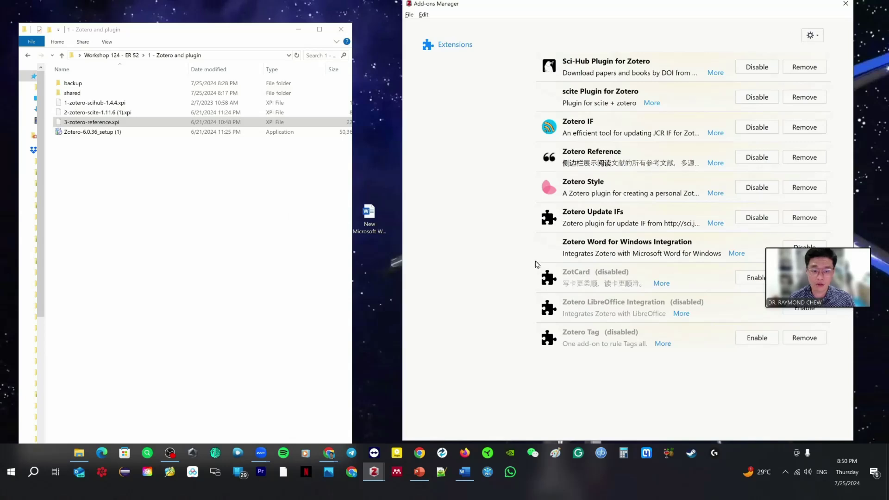
pyautogui.click(736, 253)
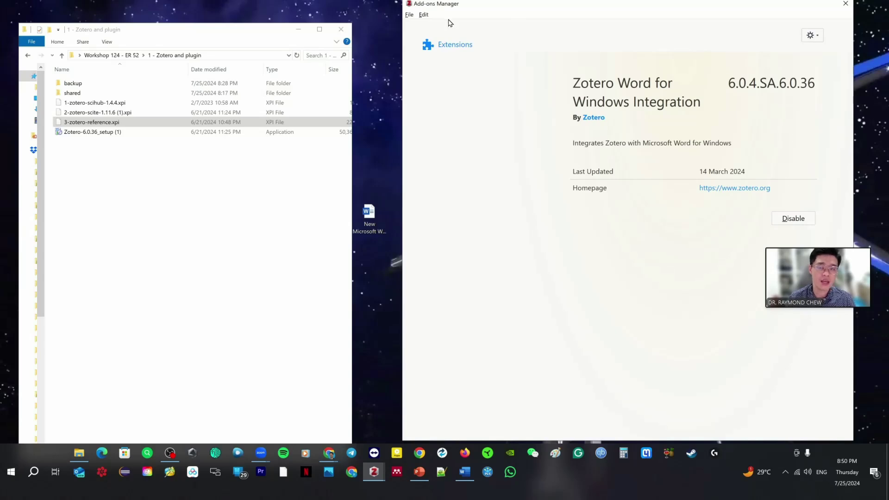
pyautogui.click(409, 14)
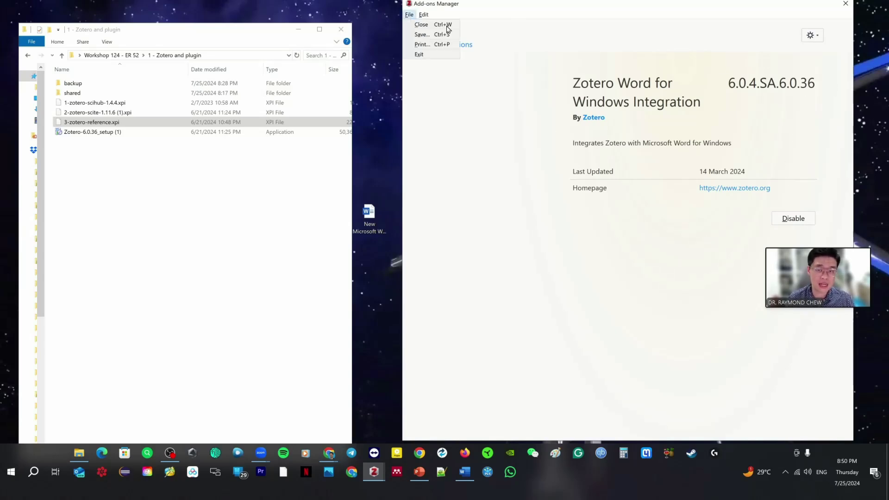
pyautogui.click(601, 34)
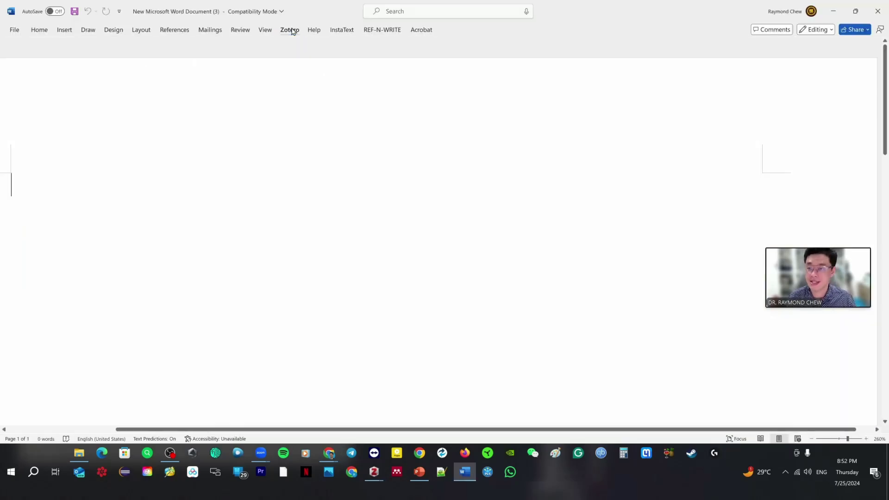
# Step: Start a Zotero citation at the document's top with American Psychological Association 7th edition style
pyautogui.click(288, 30)
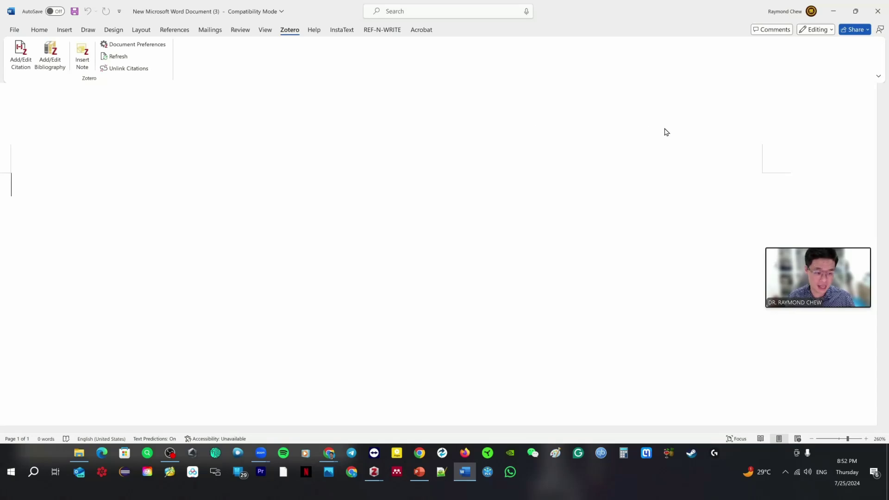
pyautogui.click(289, 167)
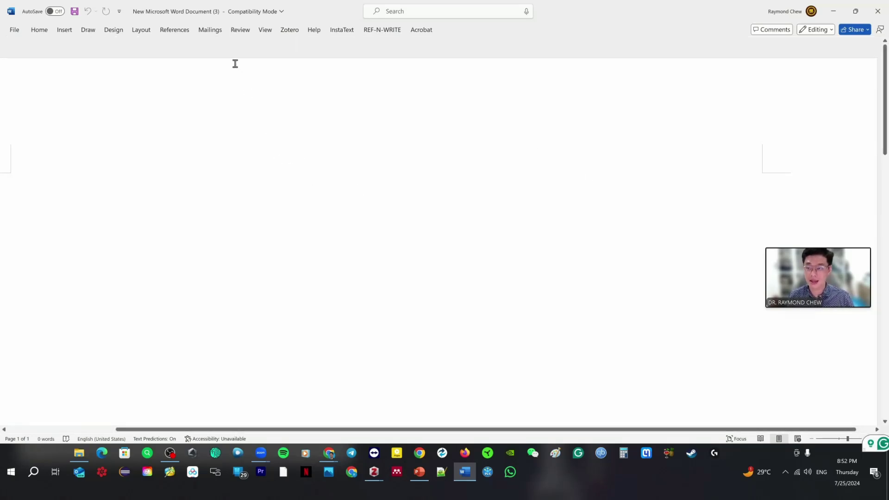
pyautogui.click(292, 32)
pyautogui.click(21, 54)
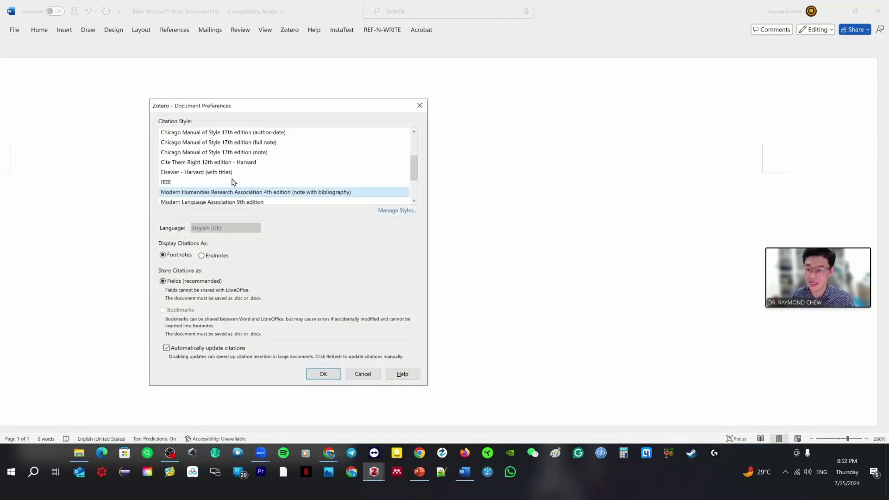
pyautogui.scroll(2, 241, 148)
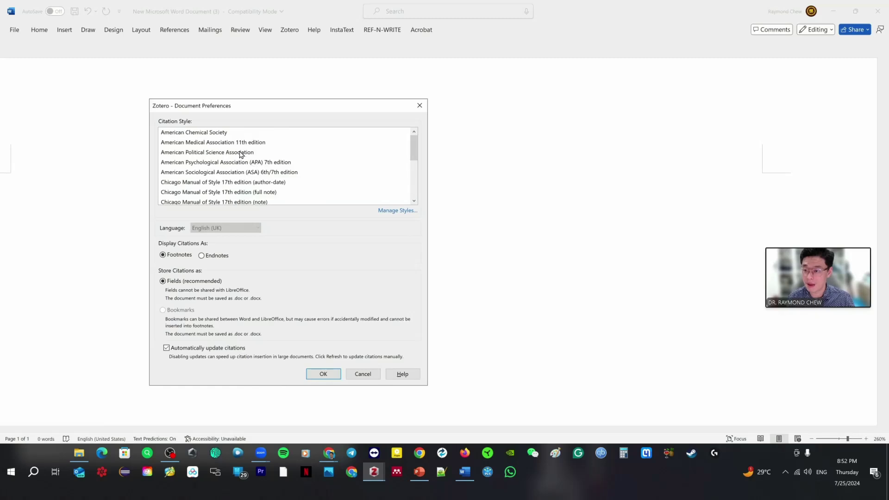
pyautogui.click(280, 163)
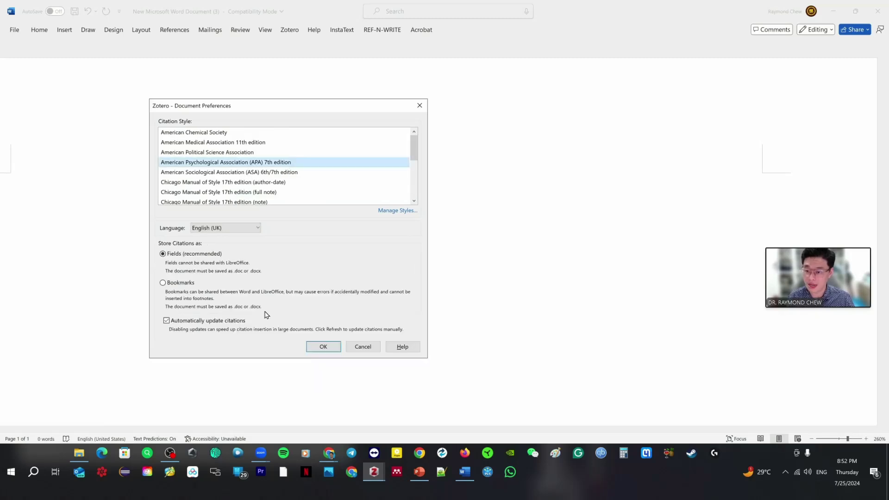
pyautogui.click(323, 374)
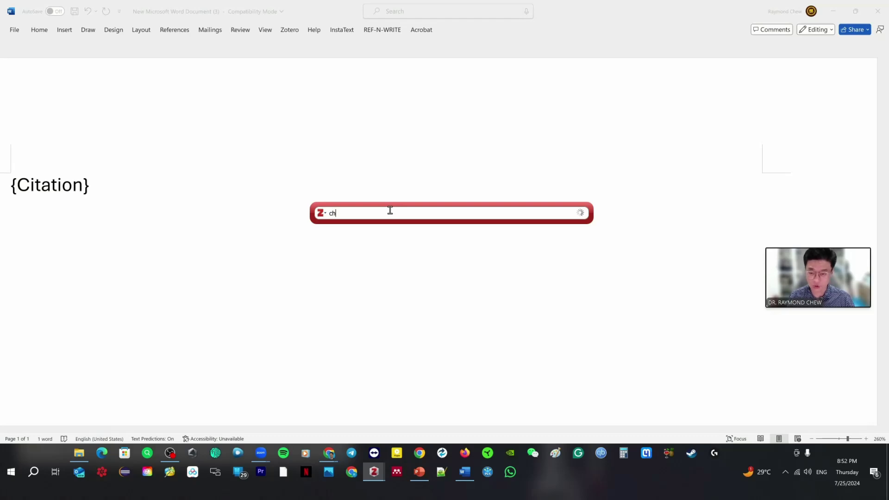
# Step: Insert the citation (Meng et al., 2014) and add empty lines below it
pyautogui.write('ew')
pyautogui.click(390, 250)
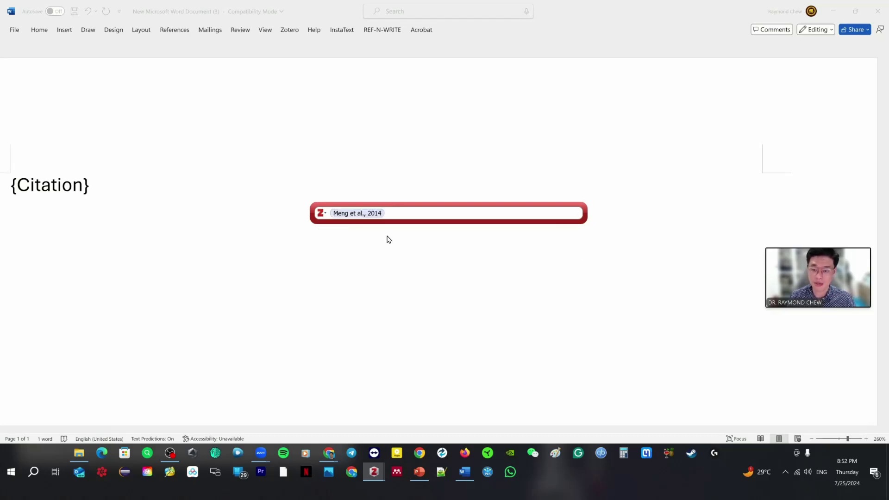
pyautogui.press('Return')
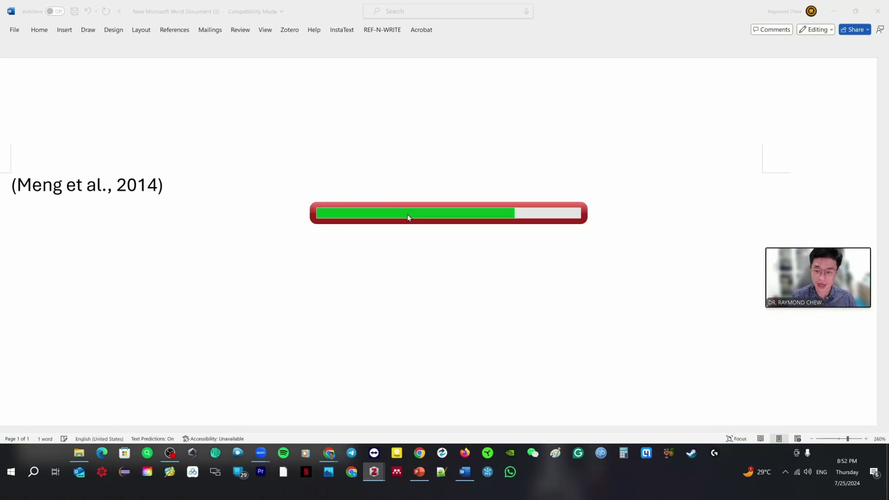
pyautogui.press('Return')
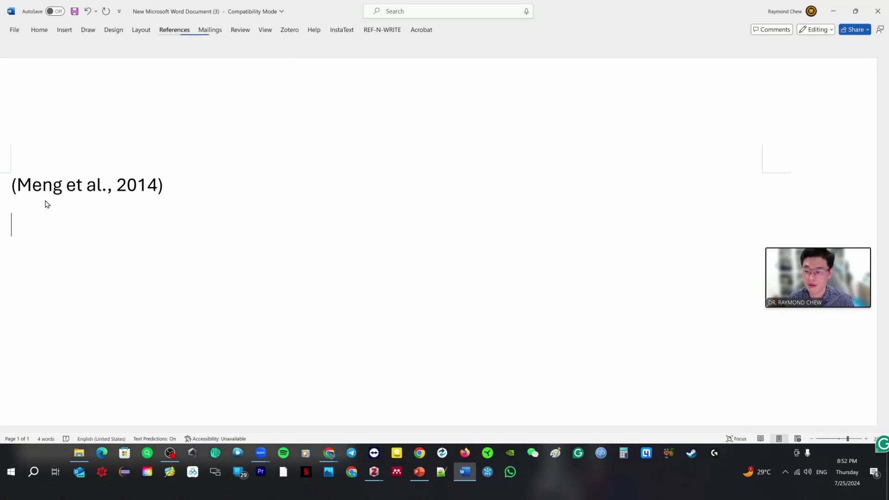
pyautogui.click(293, 31)
pyautogui.click(149, 186)
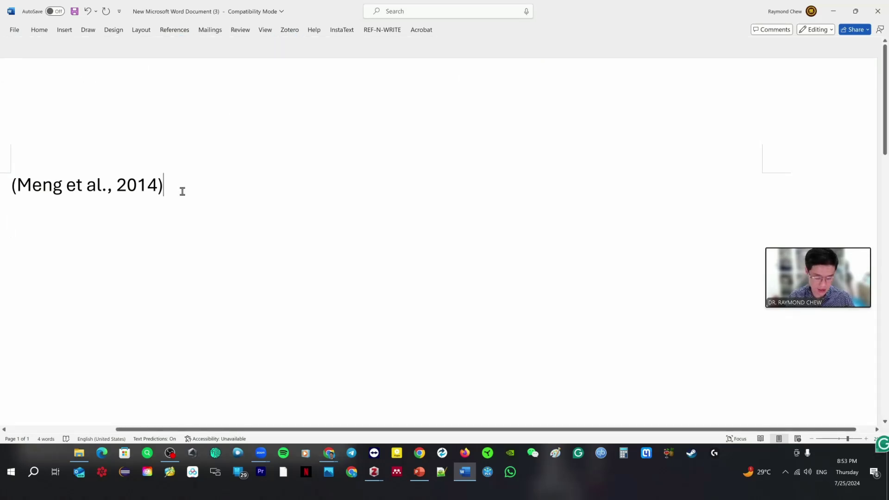
pyautogui.press('Return')
# Step: Set Word's ribbon to always show, then insert the APA bibliography
pyautogui.click(290, 29)
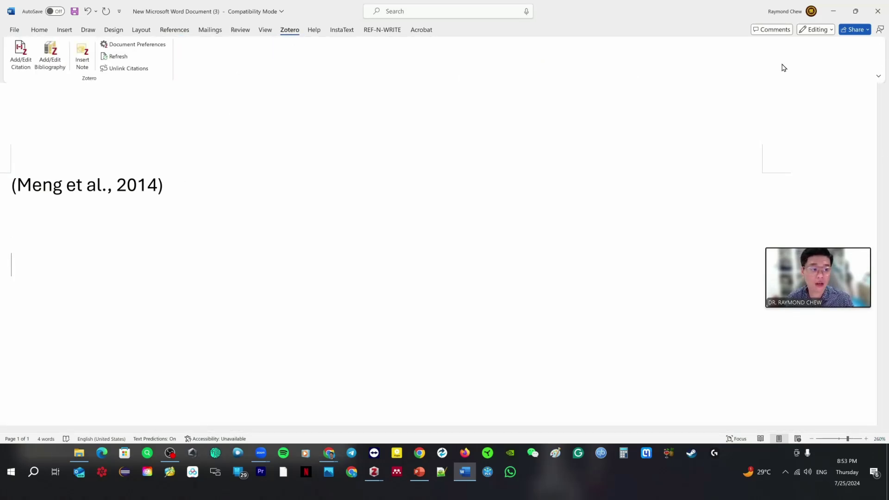
pyautogui.click(880, 78)
pyautogui.click(856, 104)
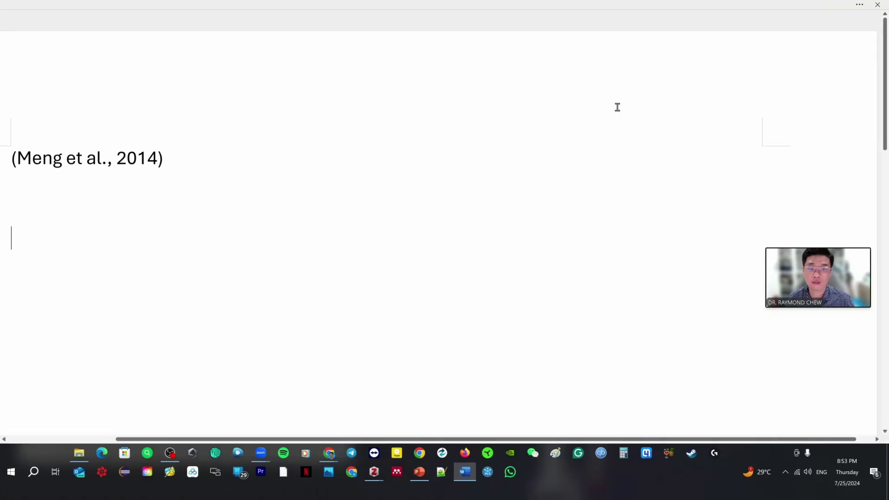
pyautogui.click(859, 5)
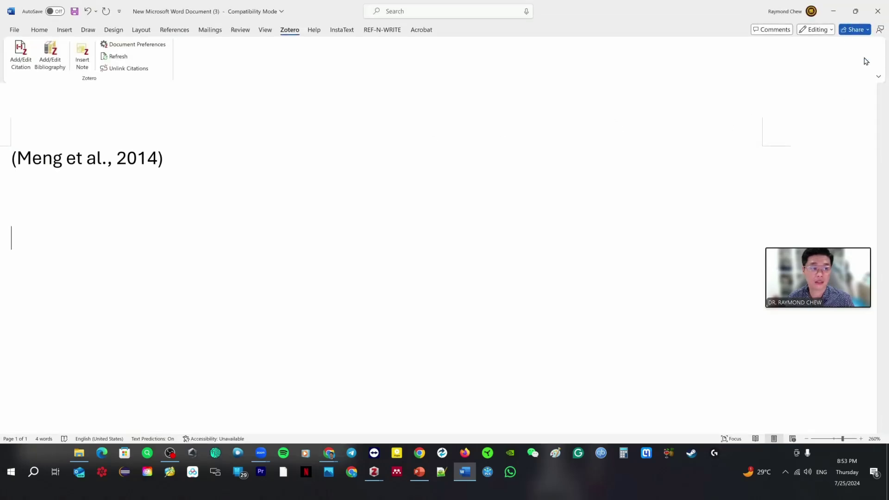
pyautogui.click(879, 77)
pyautogui.click(853, 131)
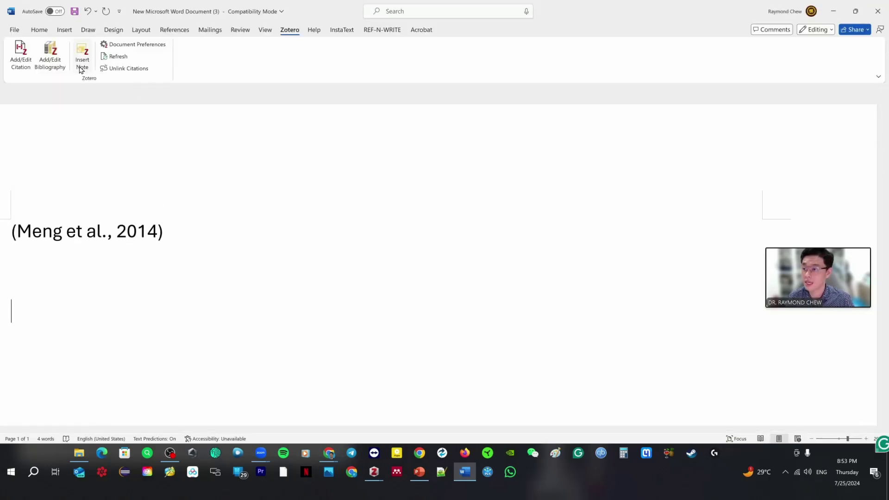
pyautogui.click(50, 60)
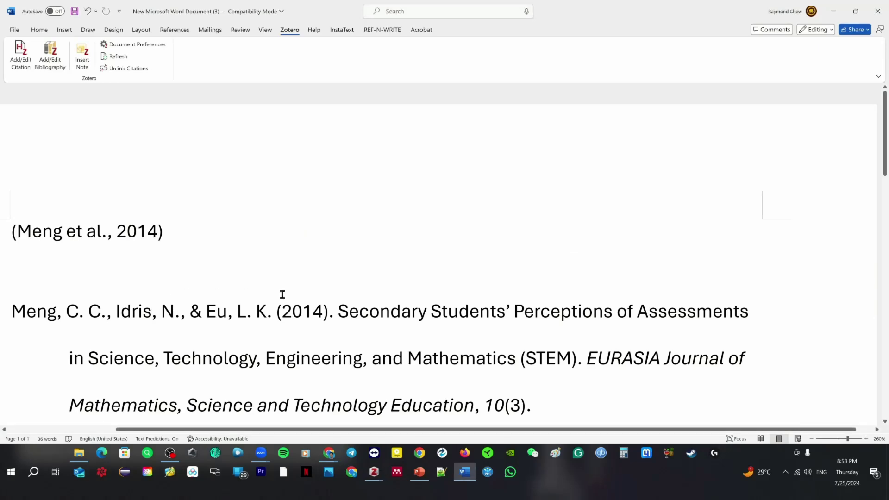
# Step: Add the AlHamad reference to the existing citation, making it (AlHamad, n.d.; Meng et al., 2014)
pyautogui.scroll(-4, 284, 286)
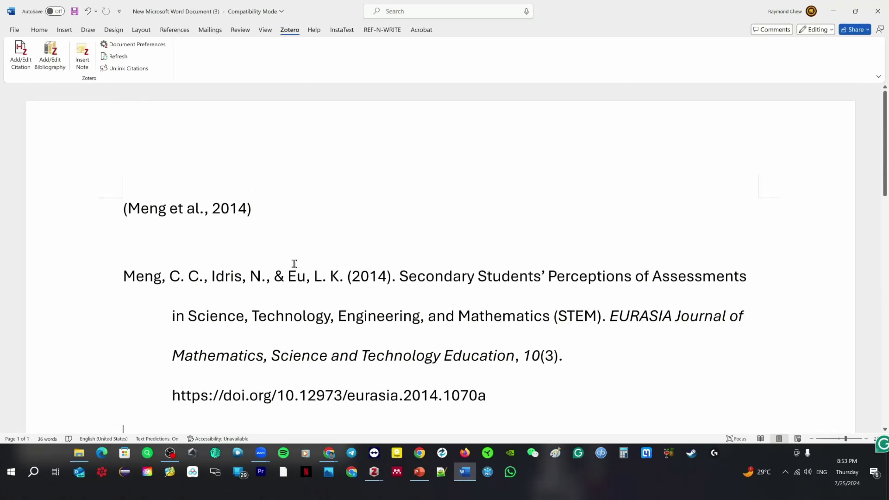
pyautogui.scroll(-3, 329, 268)
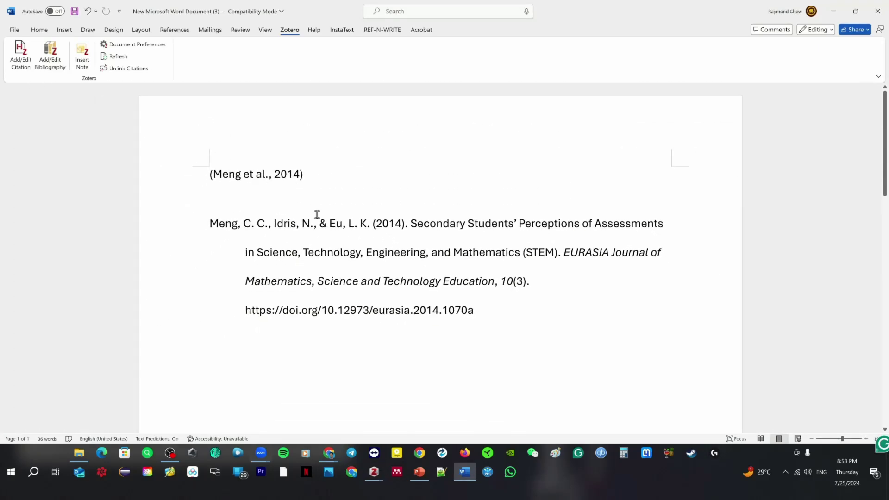
pyautogui.click(282, 174)
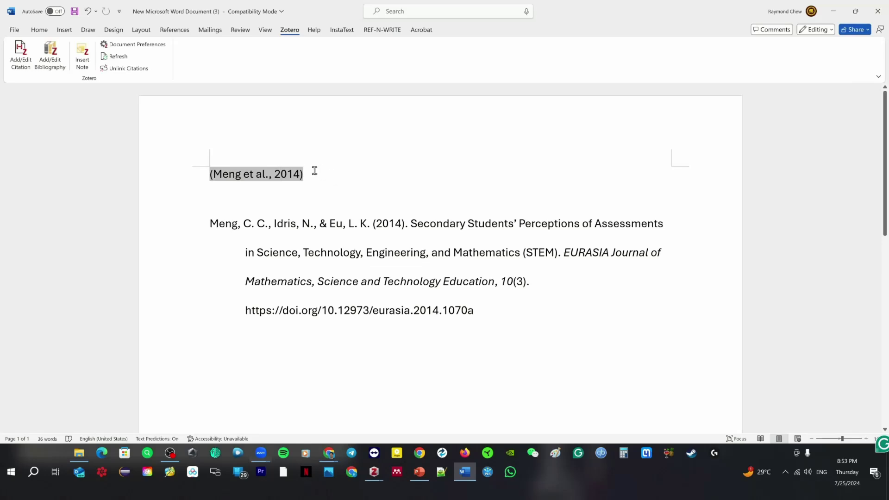
pyautogui.click(24, 61)
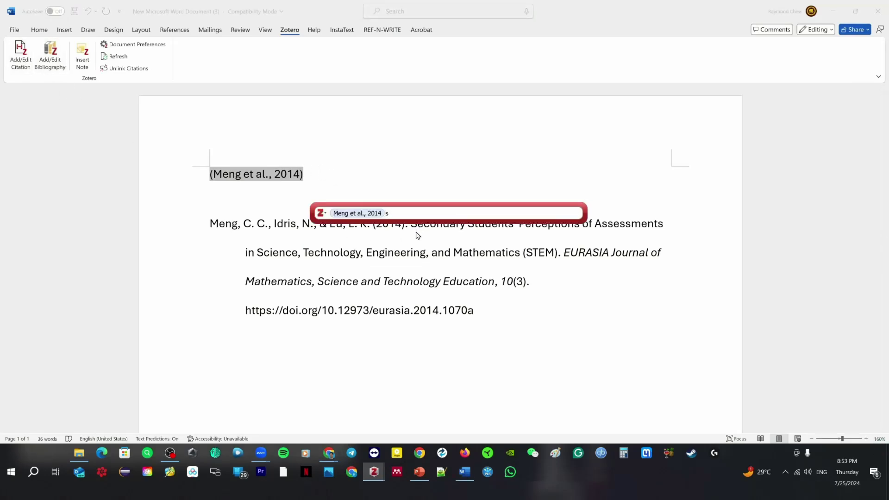
pyautogui.write('al')
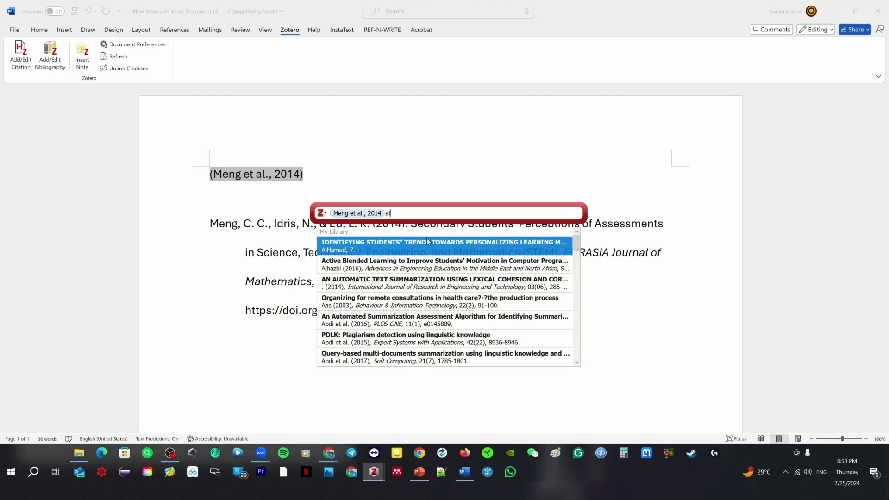
pyautogui.press('Return')
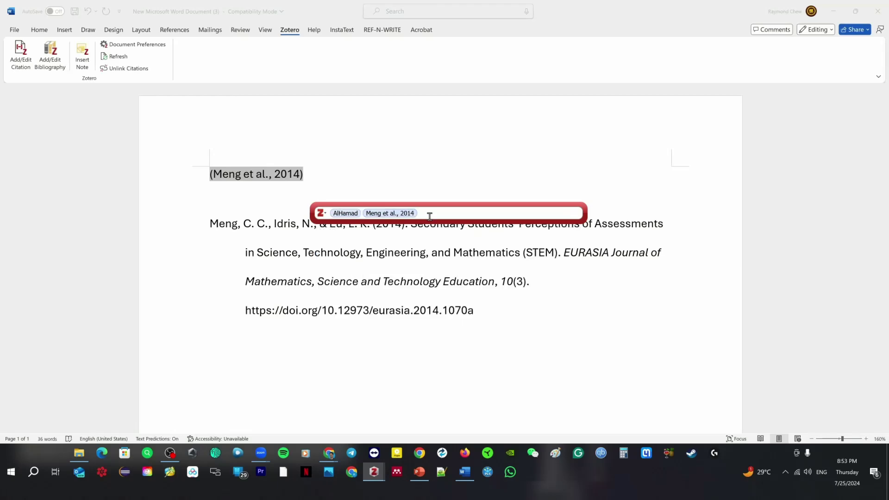
pyautogui.press('Return')
# Step: Close the comment pane without posting and put the cursor at the citation line's end
pyautogui.click(500, 365)
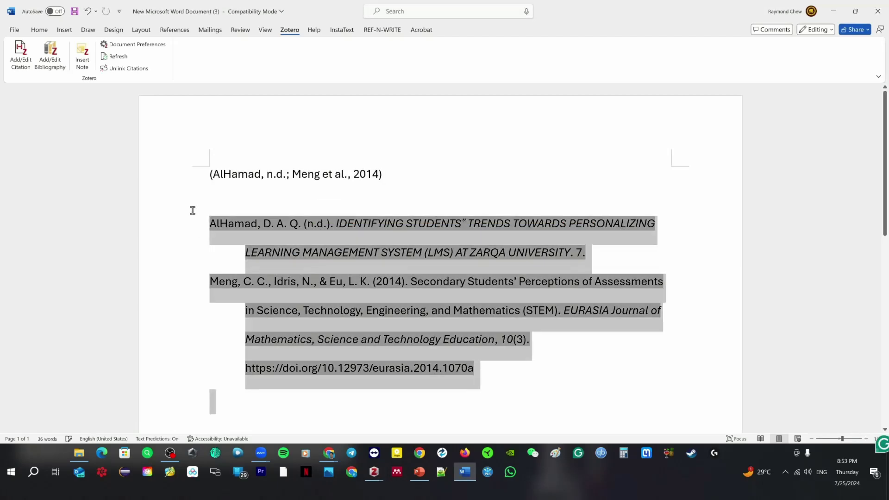
pyautogui.click(402, 172)
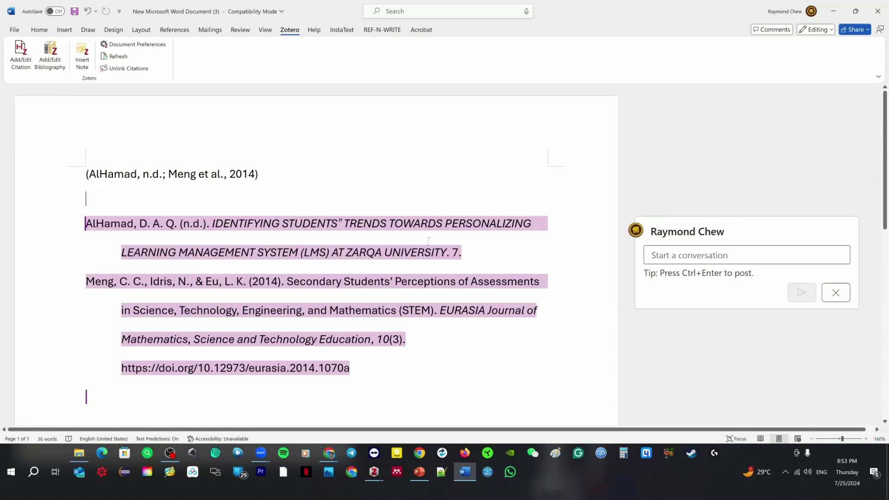
pyautogui.click(834, 292)
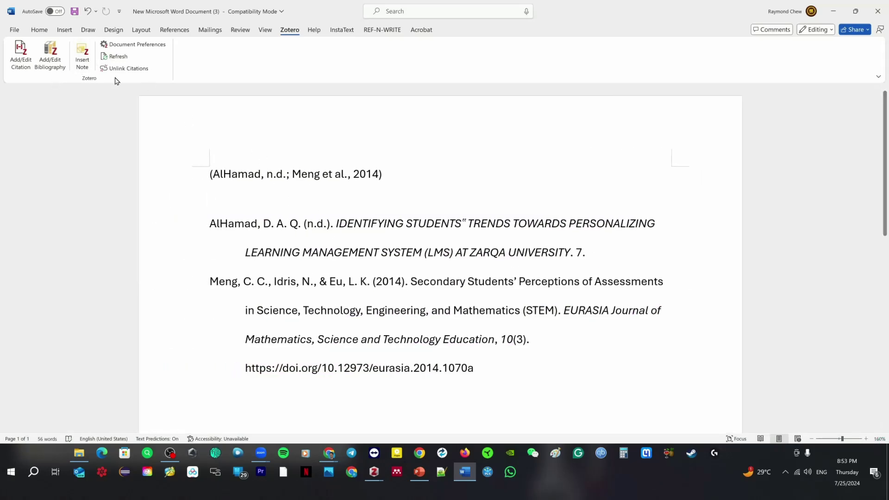
pyautogui.click(423, 201)
pyautogui.click(391, 176)
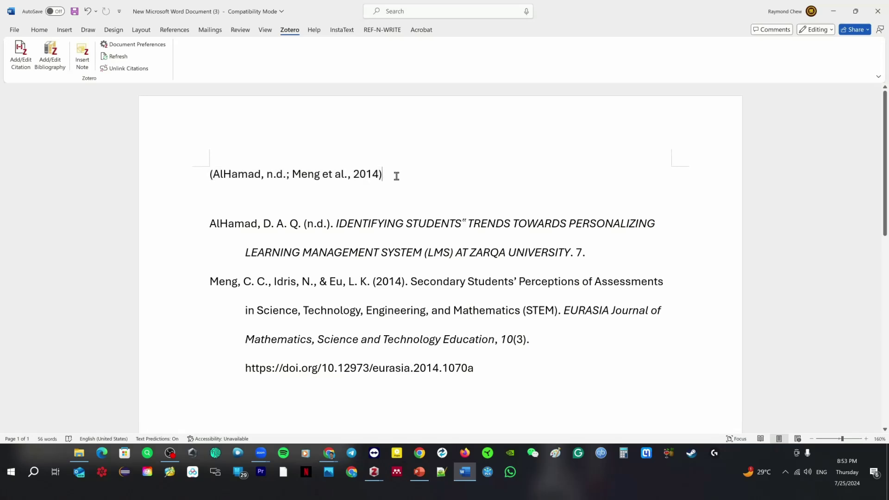
# Step: Add Aas, 2003 to the citation, giving (Aas, 2003; AlHamad, n.d.; Meng et al., 2014)
pyautogui.click(21, 54)
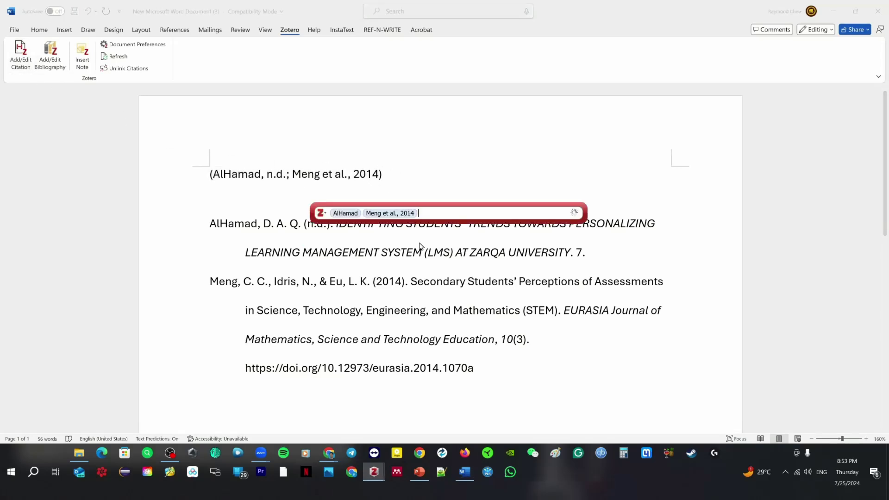
pyautogui.write('s')
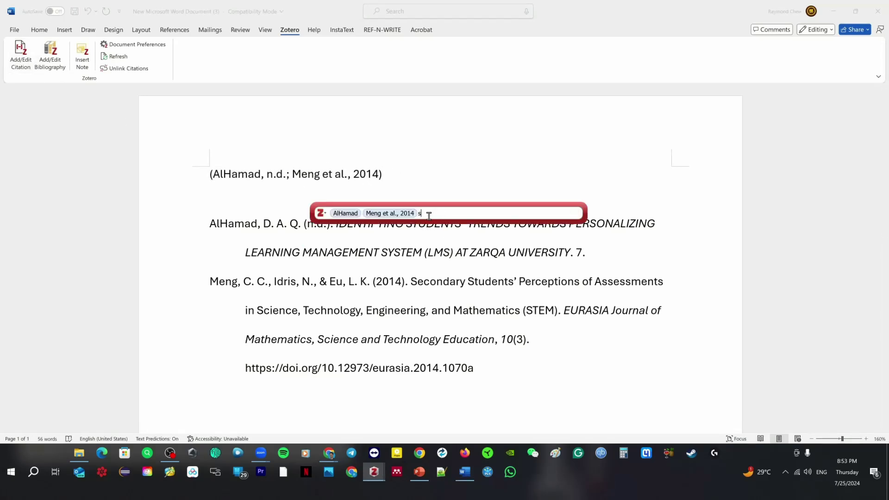
pyautogui.press('BackSpace')
pyautogui.click(453, 244)
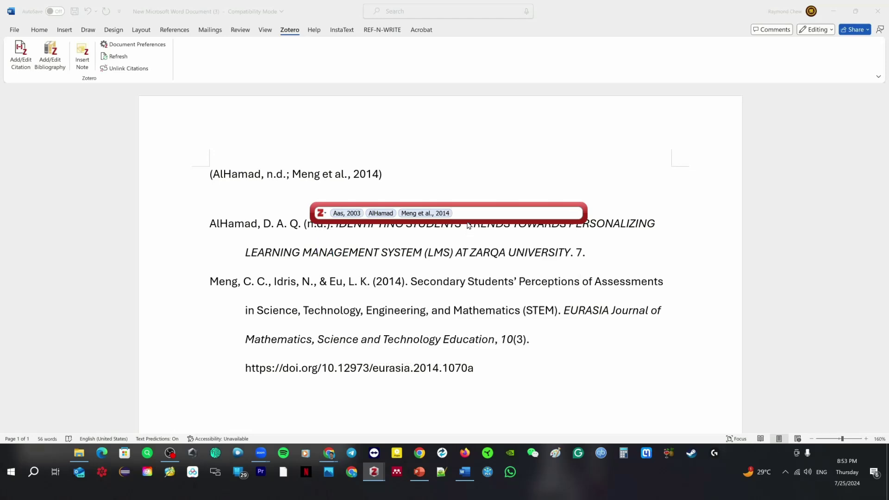
pyautogui.press('Return')
# Step: Start a new paragraph below the updated citation
pyautogui.click(199, 174)
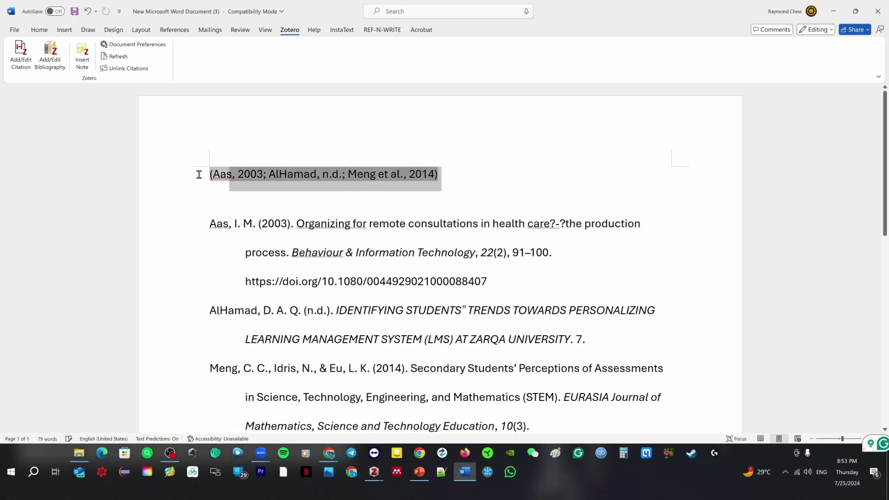
pyautogui.click(566, 187)
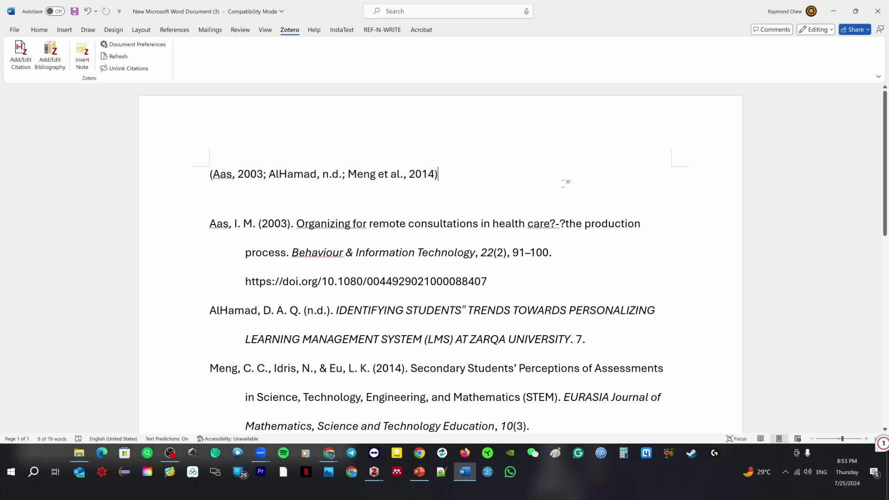
pyautogui.press('Return')
pyautogui.click(35, 57)
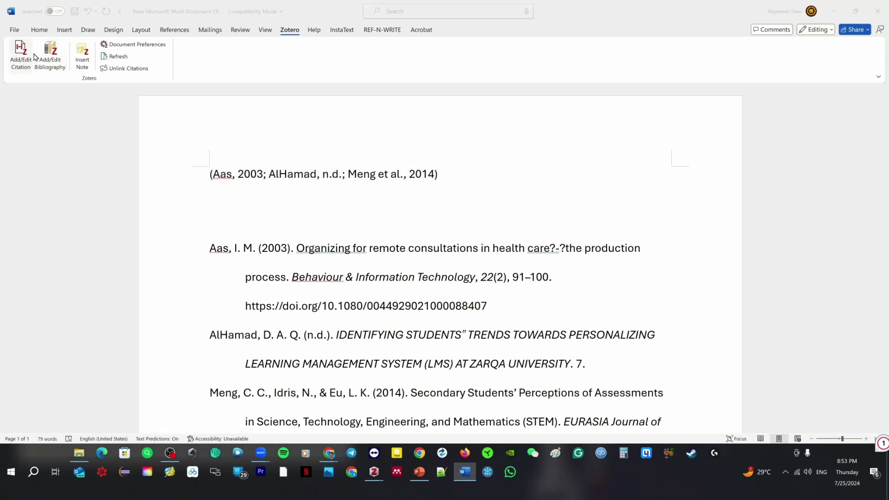
pyautogui.write('ss')
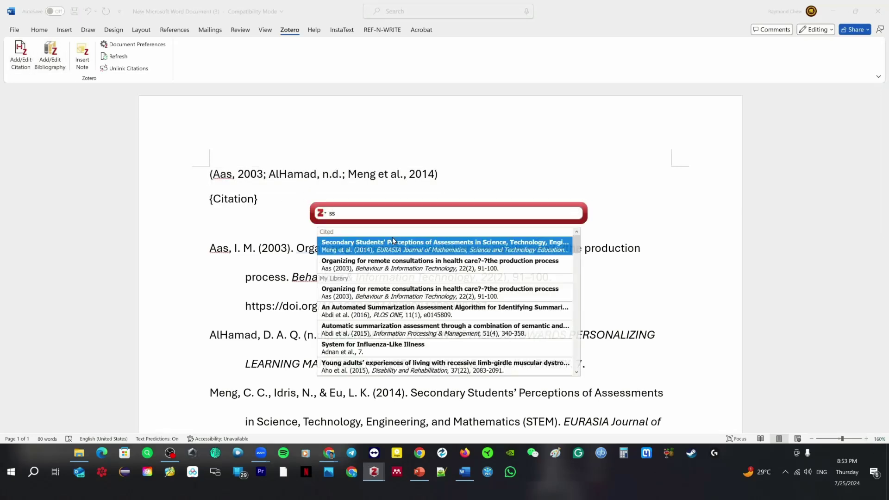
pyautogui.press('Down')
pyautogui.press('Return')
pyautogui.press('Return')
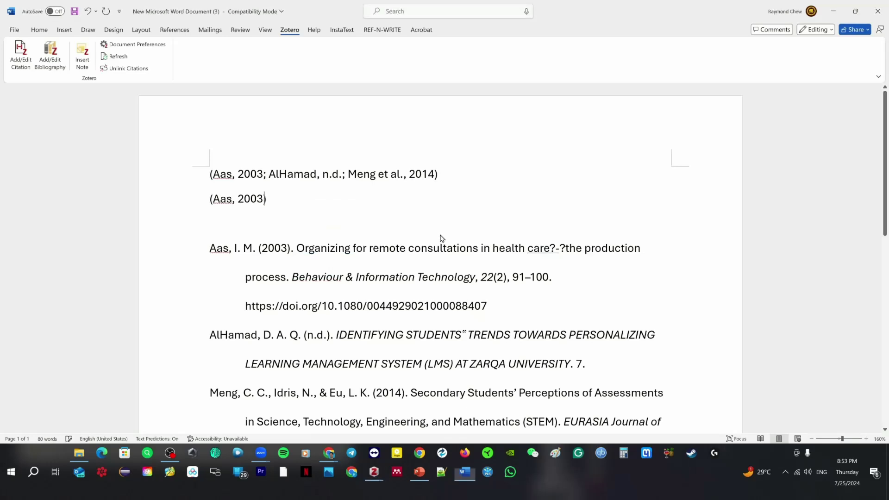
pyautogui.moveTo(201, 199); pyautogui.dragTo(200, 169)
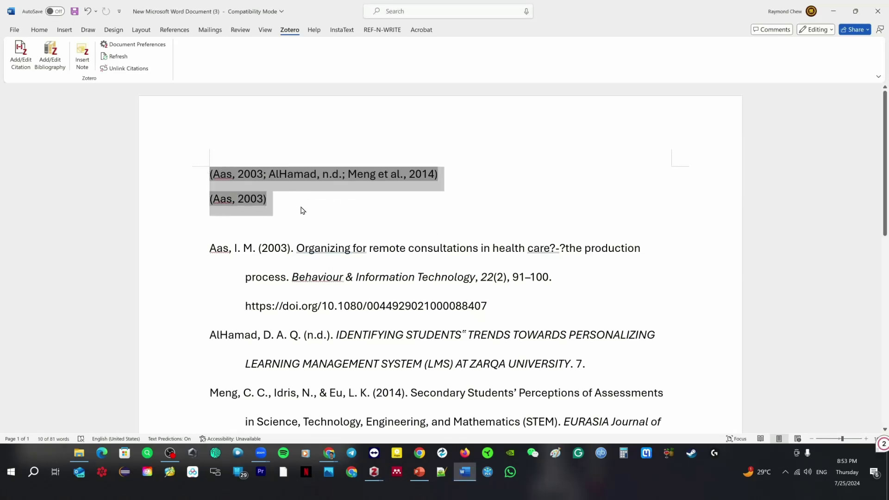
pyautogui.click(318, 176)
pyautogui.click(177, 198)
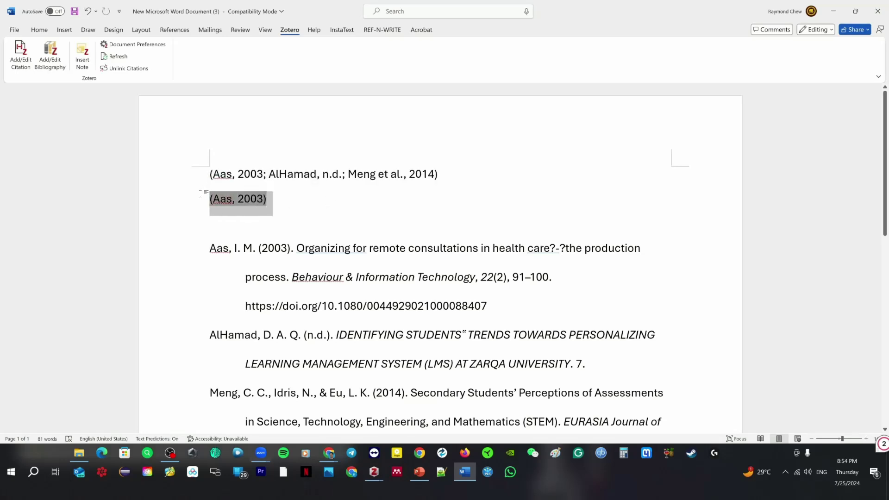
pyautogui.moveTo(357, 214); pyautogui.dragTo(169, 171)
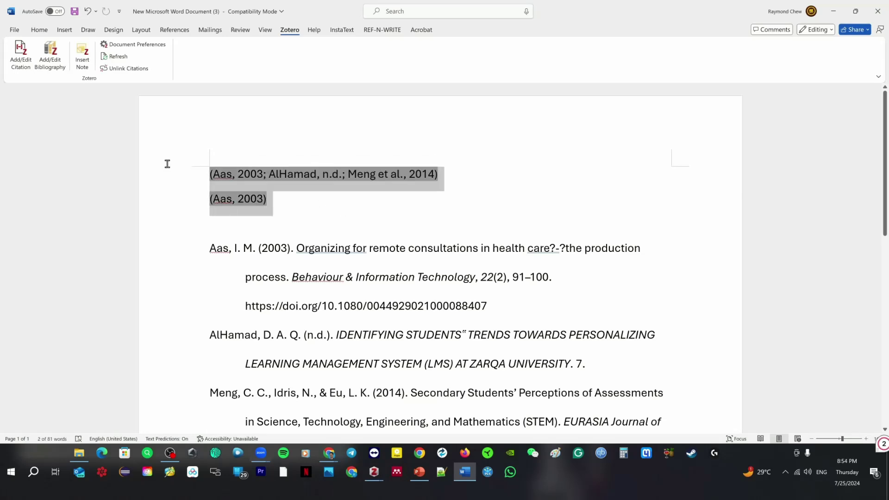
pyautogui.click(341, 213)
pyautogui.click(185, 196)
pyautogui.press('Delete')
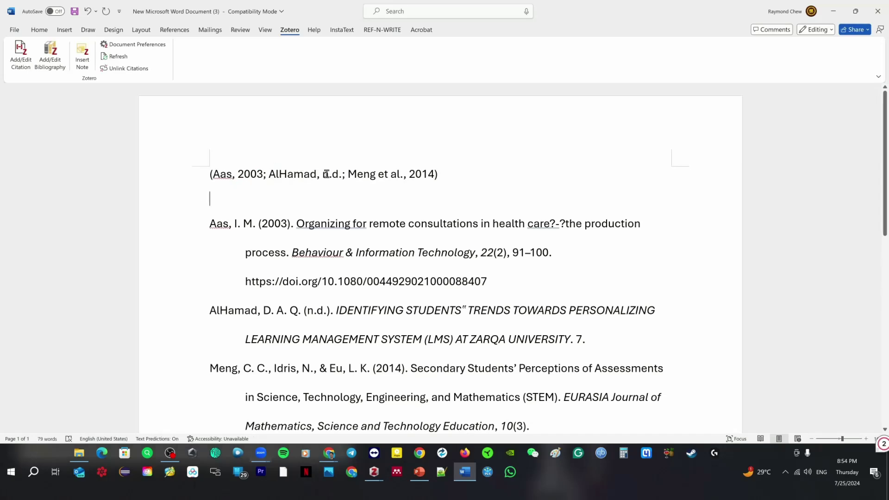
pyautogui.click(364, 170)
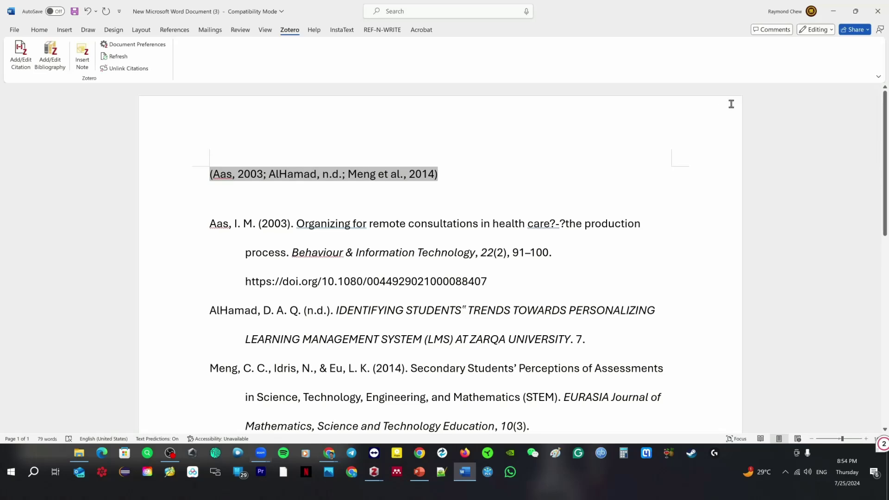
# Step: Shrink the Zotero window, review the Sci-Hub, scite and reference .xpi files, then bring Zotero forward
pyautogui.click(832, 19)
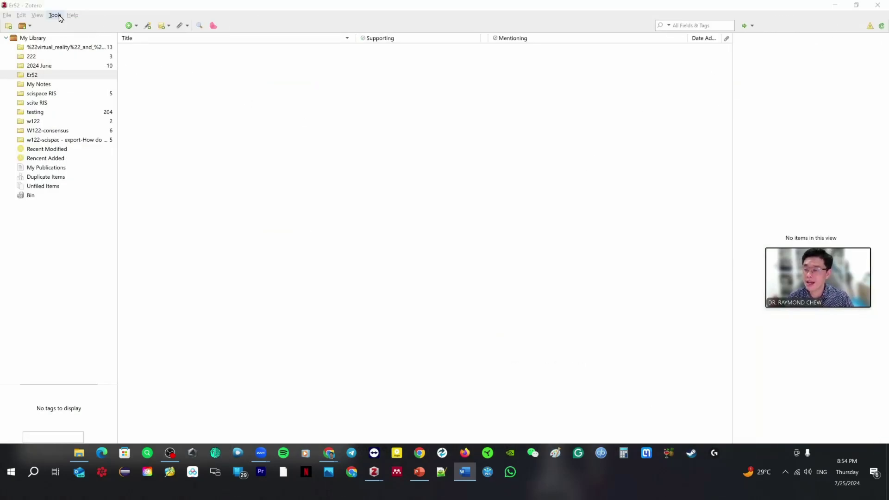
pyautogui.moveTo(386, 7); pyautogui.dragTo(432, 18)
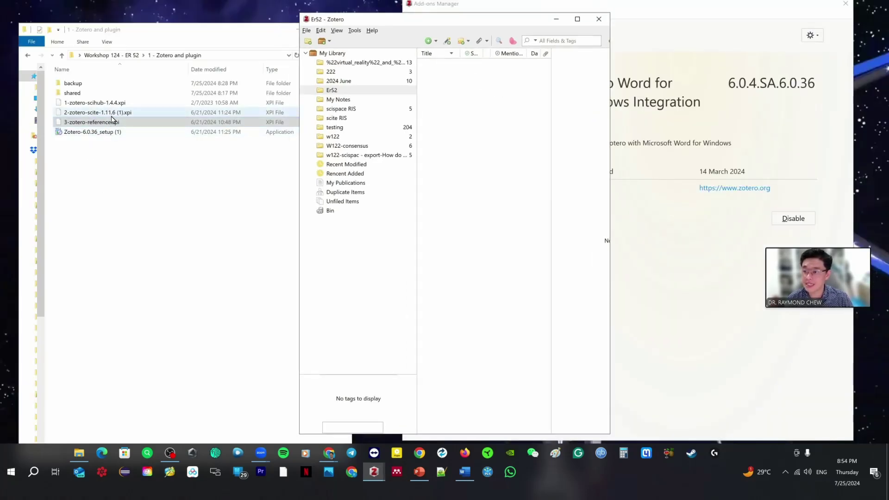
pyautogui.click(116, 103)
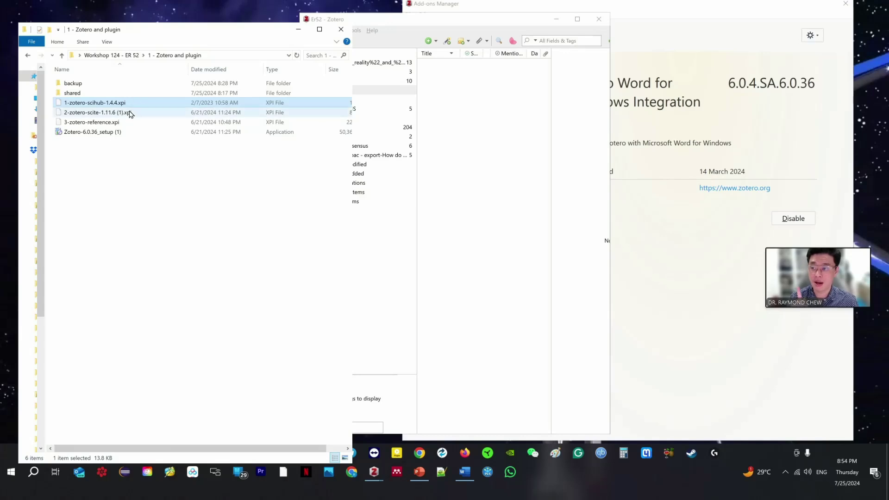
pyautogui.click(131, 102)
pyautogui.click(131, 116)
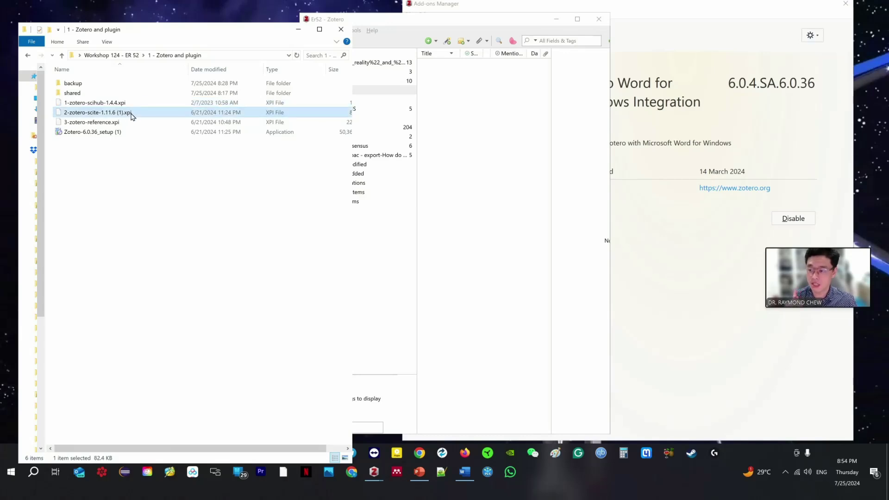
pyautogui.click(130, 123)
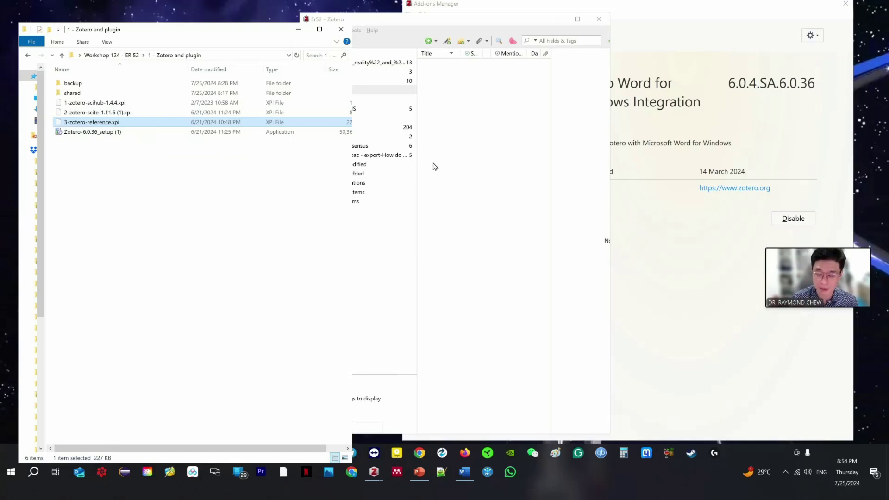
pyautogui.click(149, 113)
pyautogui.click(150, 123)
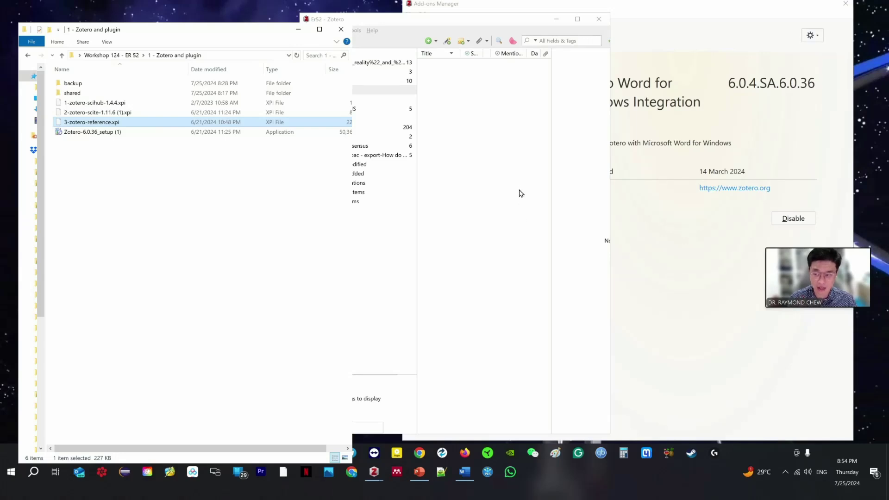
pyautogui.click(518, 208)
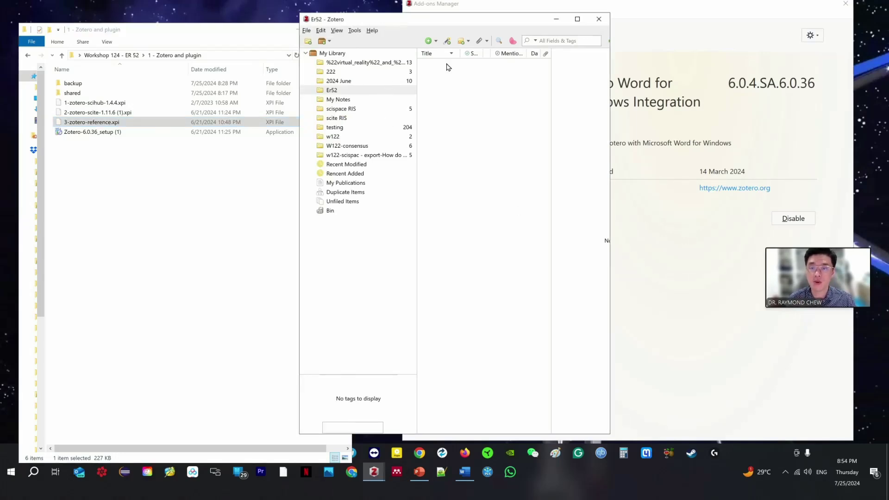
pyautogui.moveTo(528, 23); pyautogui.dragTo(531, 18)
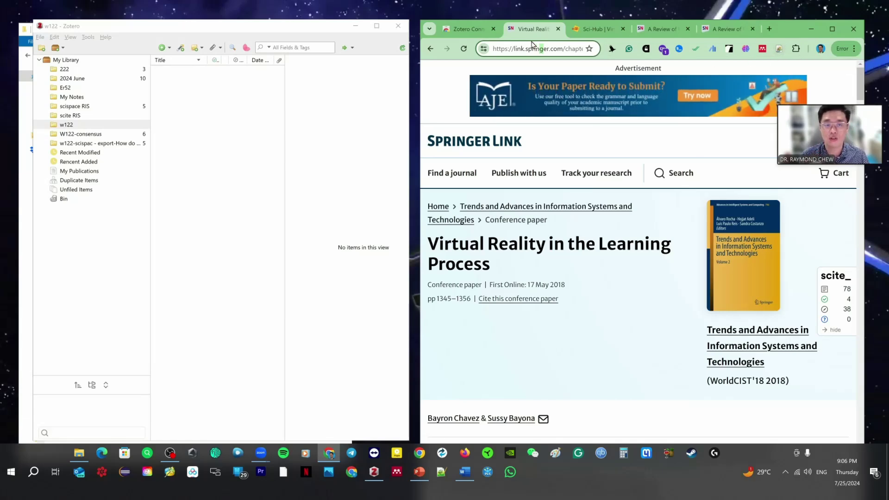
# Step: Save the Springer paper 'Virtual Reality in the Learning Process' into w122 and open its PDF
pyautogui.press('Return')
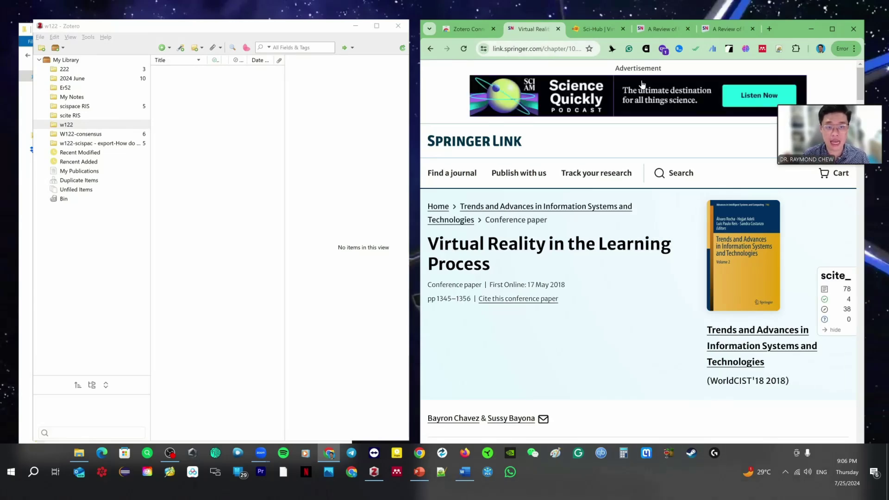
pyautogui.click(780, 50)
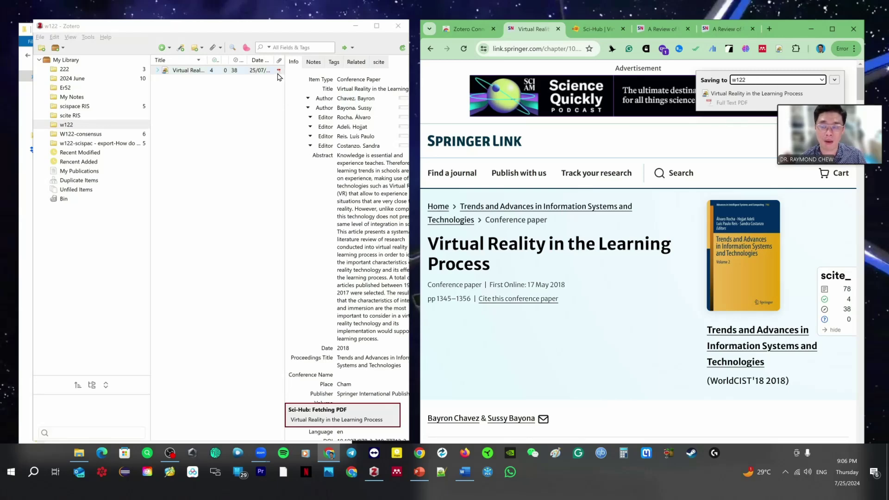
pyautogui.rightClick(762, 101)
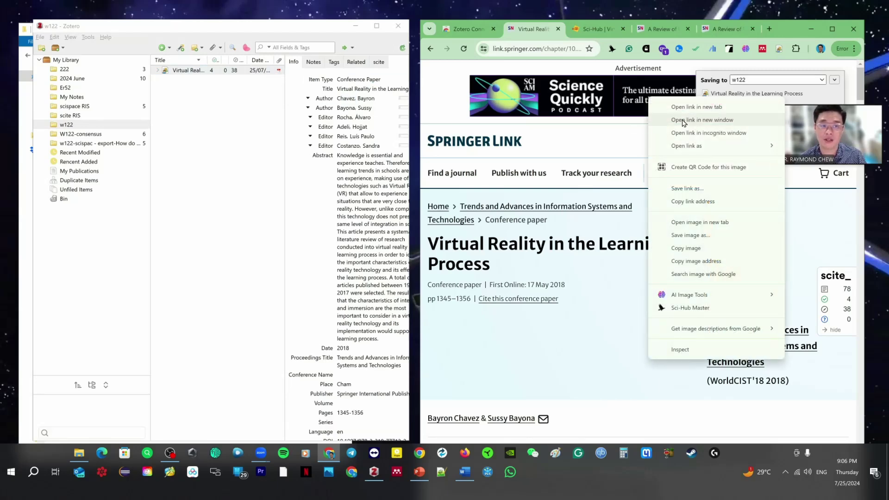
pyautogui.doubleClick(258, 70)
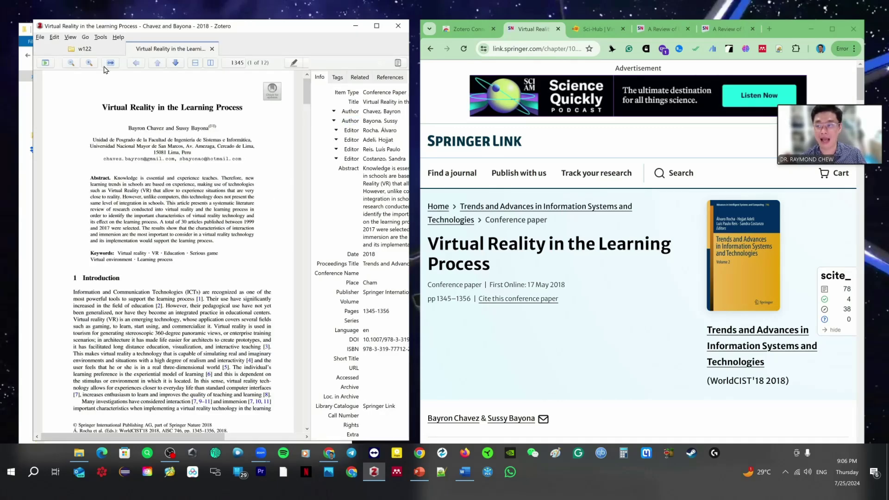
pyautogui.click(81, 53)
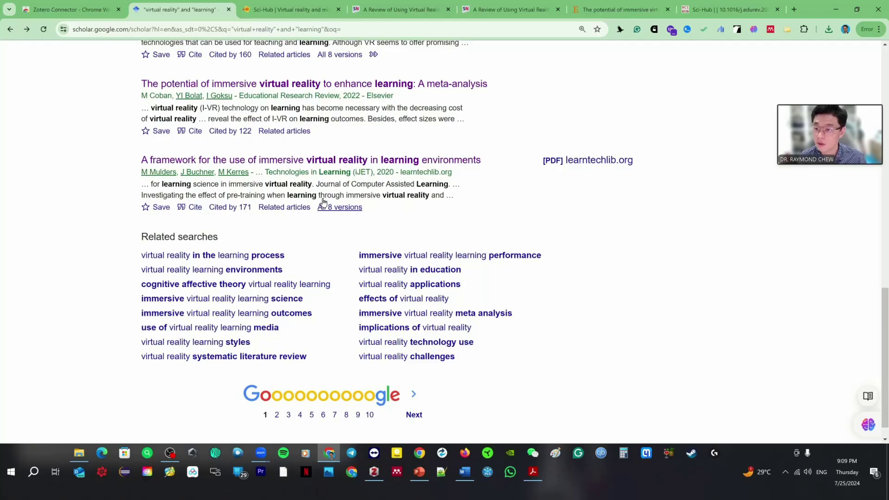
# Step: Go to results page 2 and open the ScienceDirect article on desktop virtual reality learning outcomes
pyautogui.scroll(3, 401, 356)
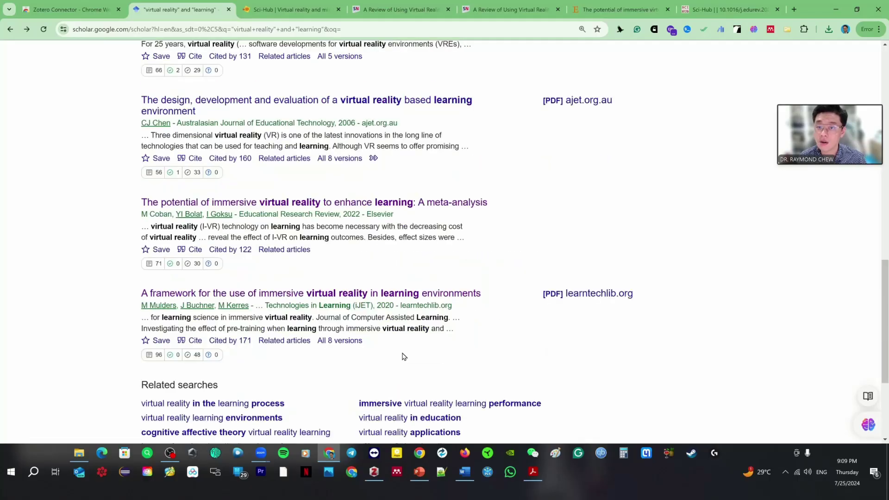
pyautogui.scroll(-3, 418, 397)
pyautogui.scroll(-1, 418, 398)
pyautogui.click(415, 392)
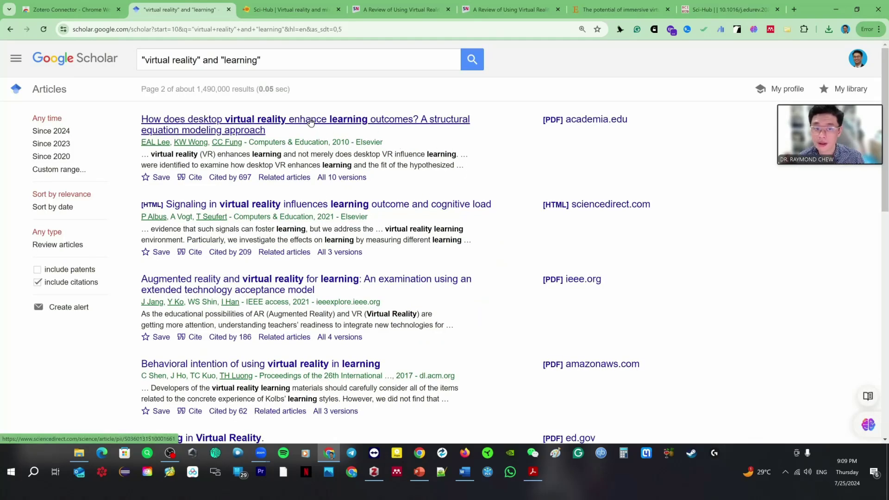
pyautogui.click(348, 123)
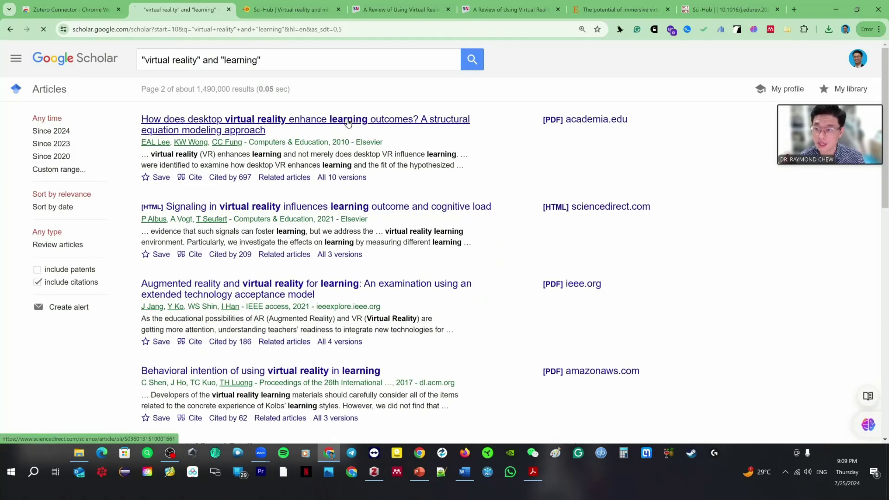
pyautogui.click(323, 28)
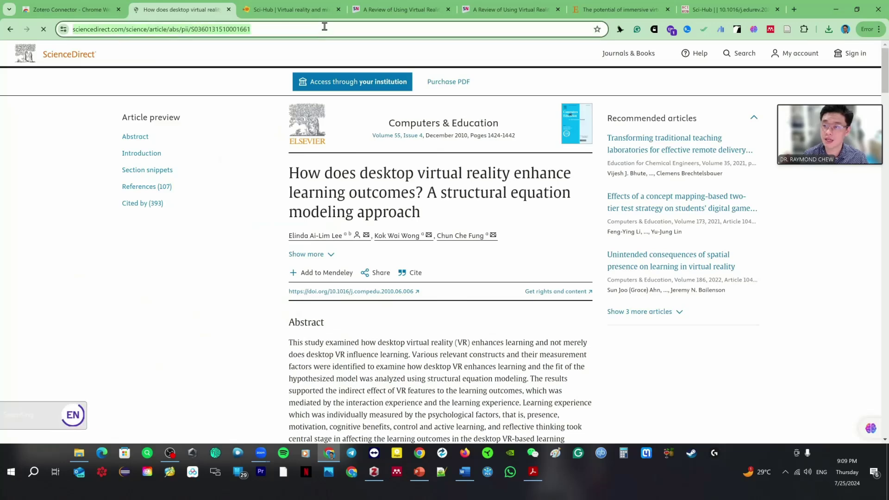
# Step: Add the desktop virtual reality article to w122 by pasting its DOI into Add Item by Identifier
pyautogui.moveTo(413, 292); pyautogui.dragTo(281, 296)
pyautogui.hotkey('ctrl', 'c')
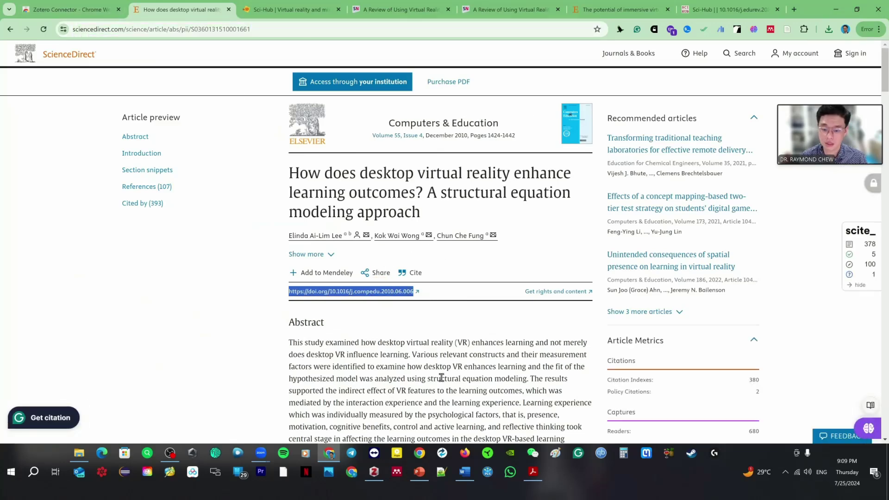
pyautogui.click(382, 476)
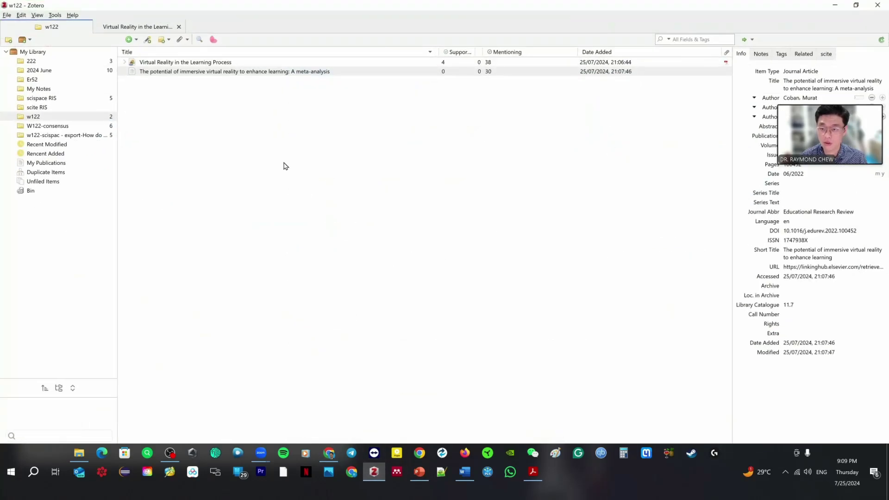
pyautogui.click(132, 40)
pyautogui.click(148, 40)
pyautogui.hotkey('ctrl', 'v')
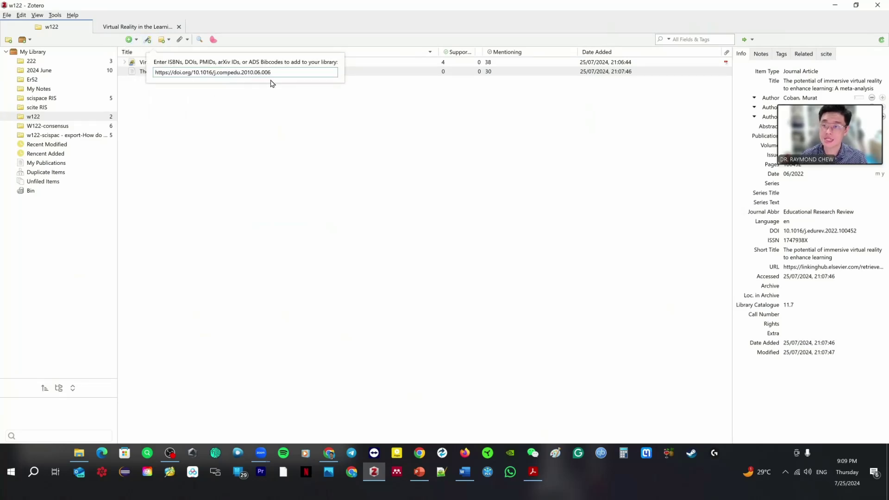
pyautogui.press('Return')
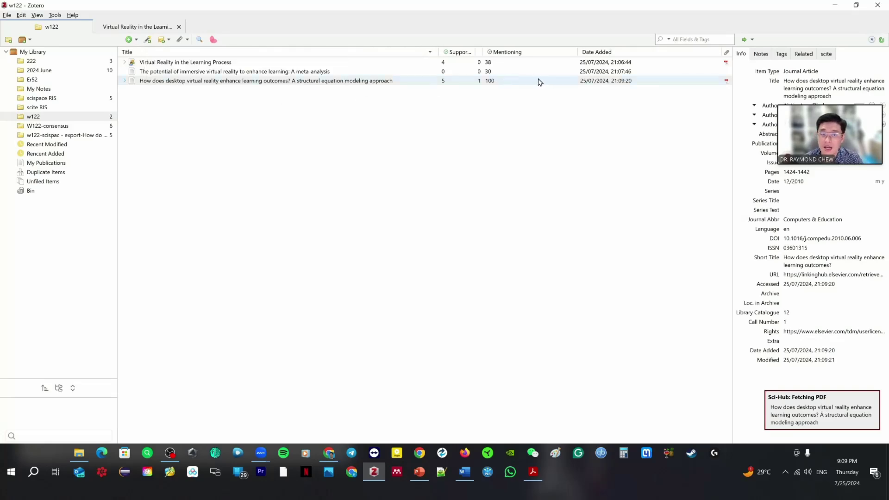
# Step: Save the ScienceDirect desktop VR article into w122 again with Zotero Connector
pyautogui.doubleClick(401, 81)
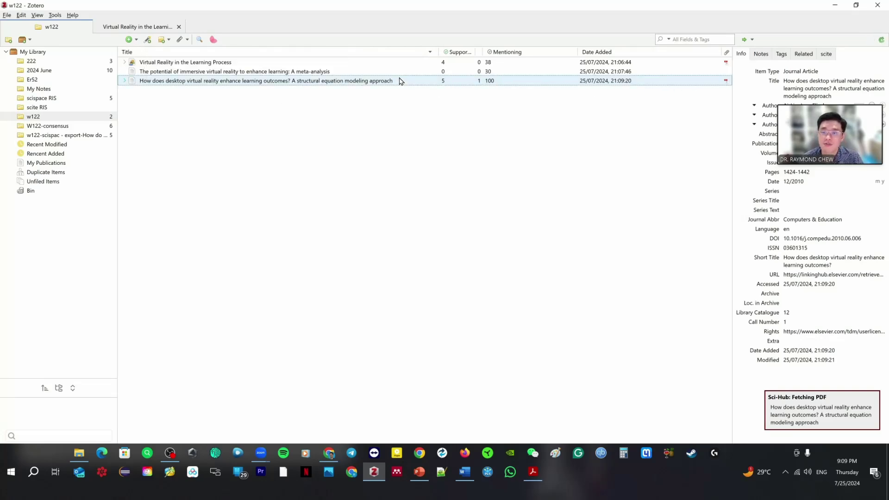
pyautogui.scroll(2, 384, 175)
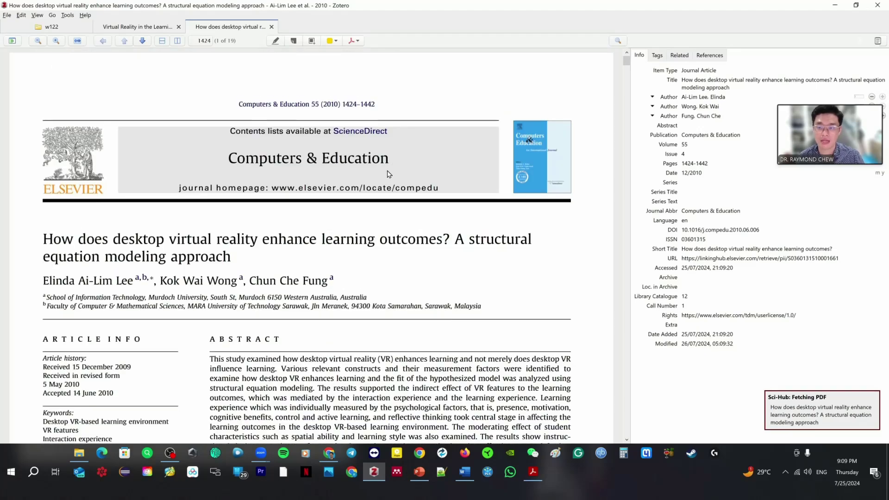
pyautogui.scroll(-15, 430, 195)
pyautogui.scroll(5, 277, 139)
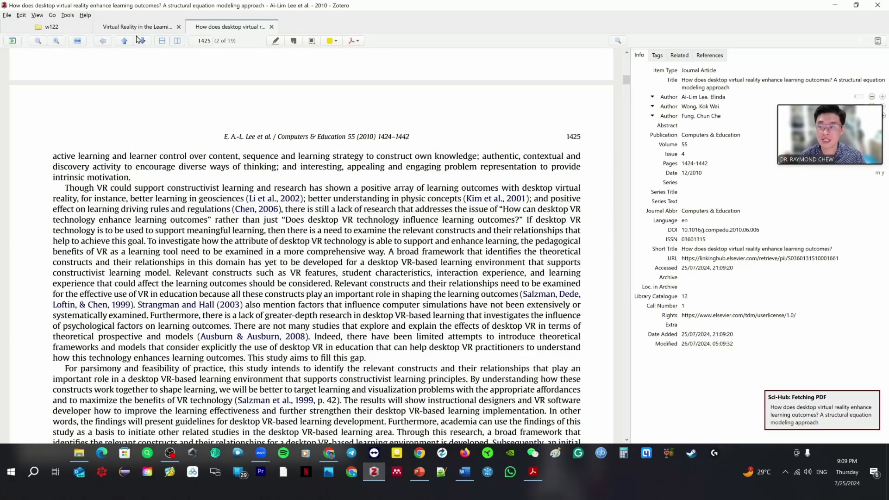
pyautogui.click(834, 5)
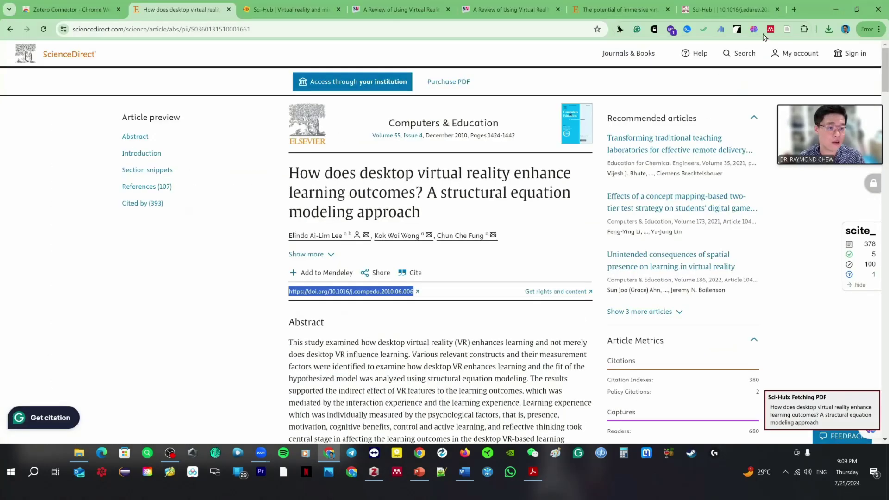
pyautogui.click(787, 30)
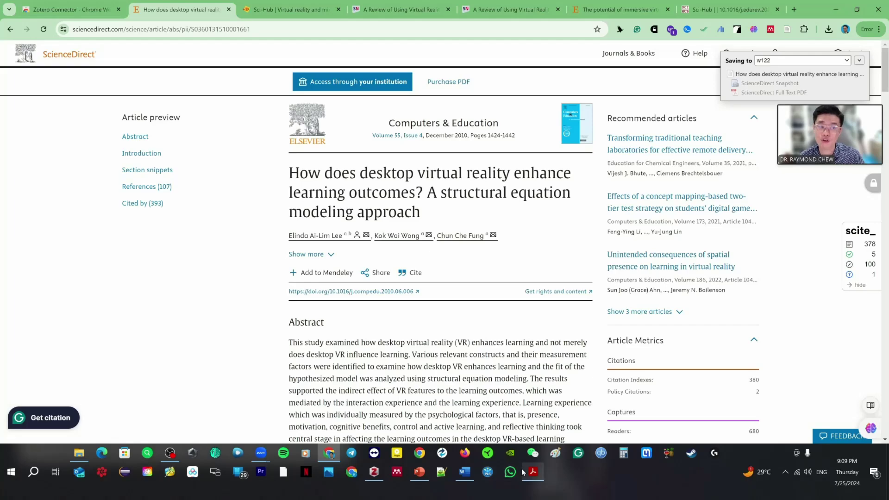
# Step: Compare the new fourth item with the third, then move the duplicate to the Bin
pyautogui.click(373, 471)
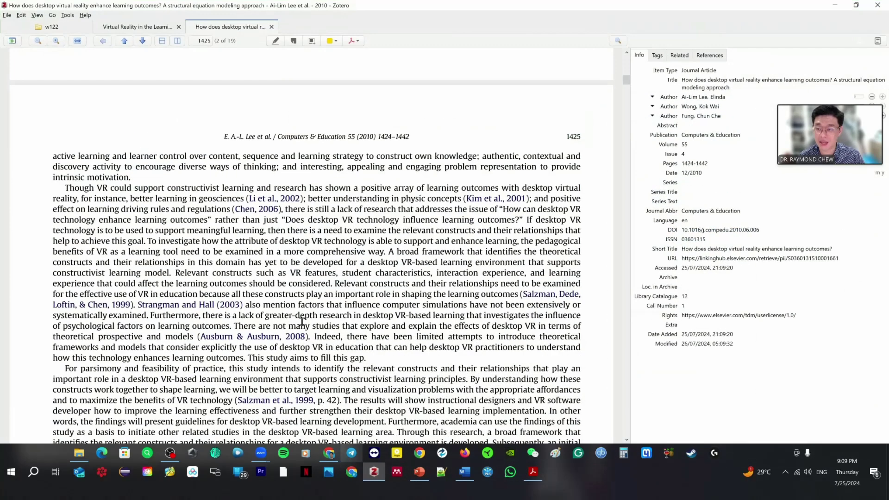
pyautogui.click(51, 27)
pyautogui.click(306, 89)
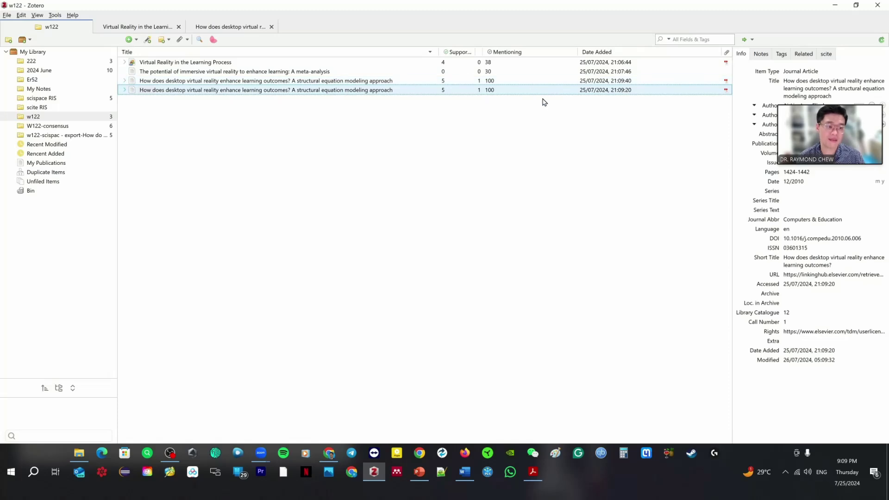
pyautogui.click(526, 82)
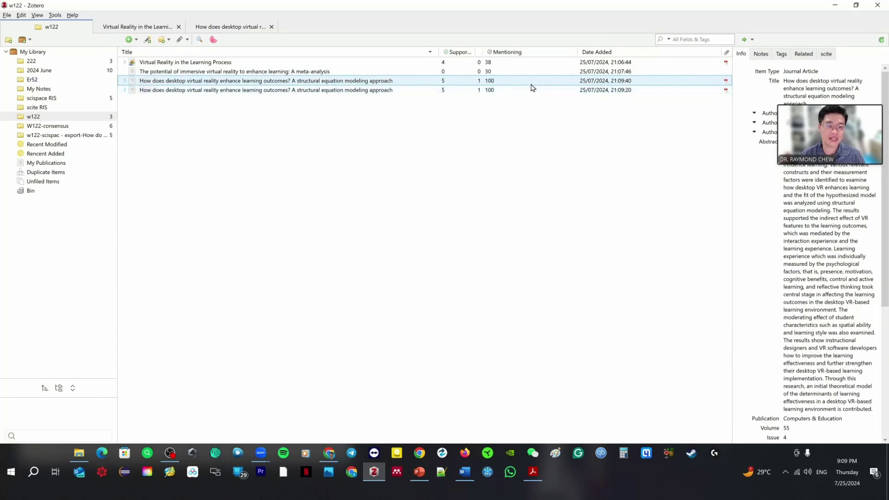
pyautogui.click(531, 90)
pyautogui.rightClick(397, 94)
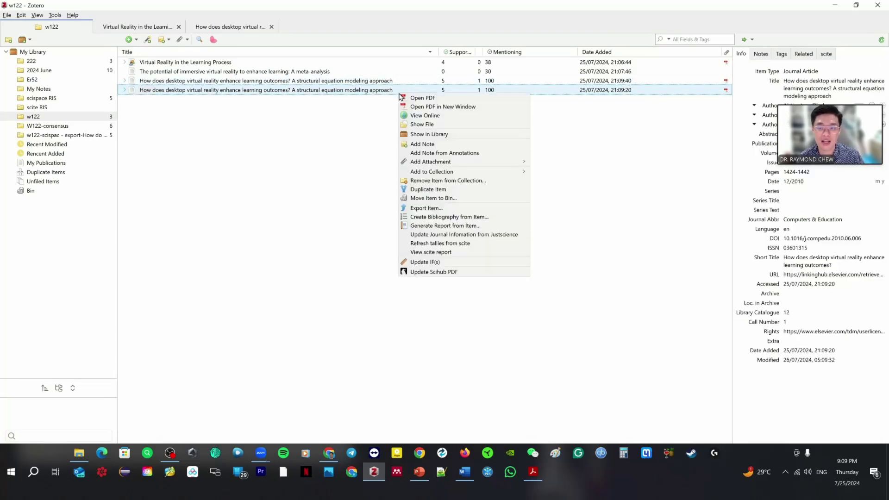
pyautogui.click(449, 199)
pyautogui.click(435, 238)
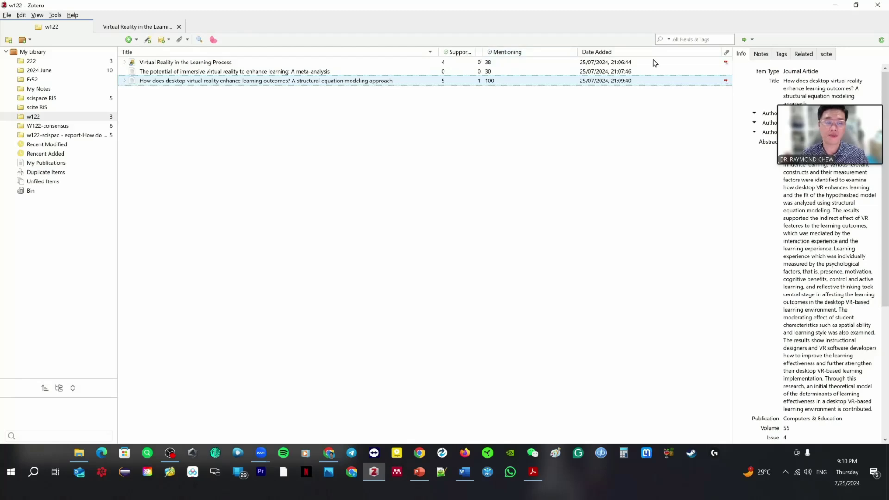
pyautogui.click(835, 5)
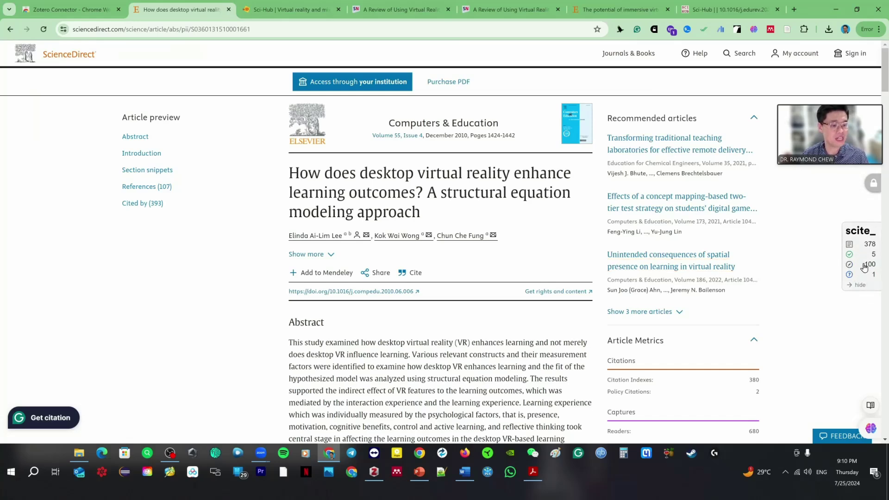
pyautogui.click(852, 273)
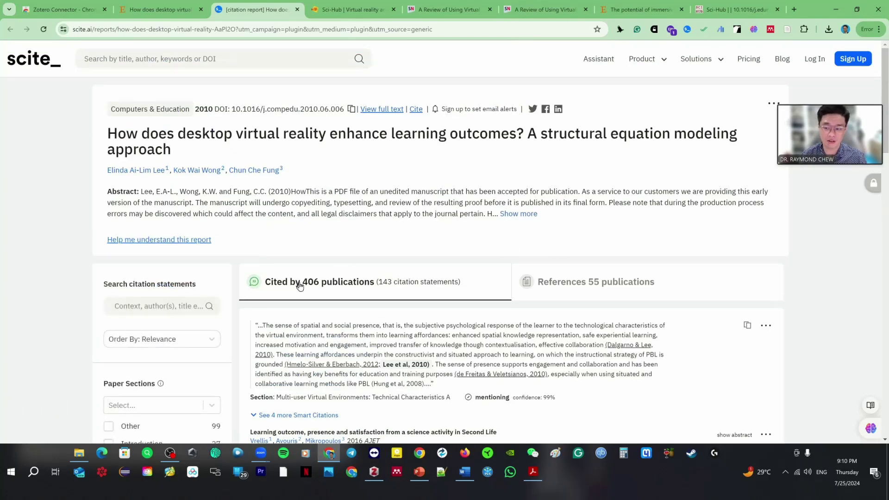
pyautogui.scroll(-5, 193, 255)
pyautogui.click(141, 299)
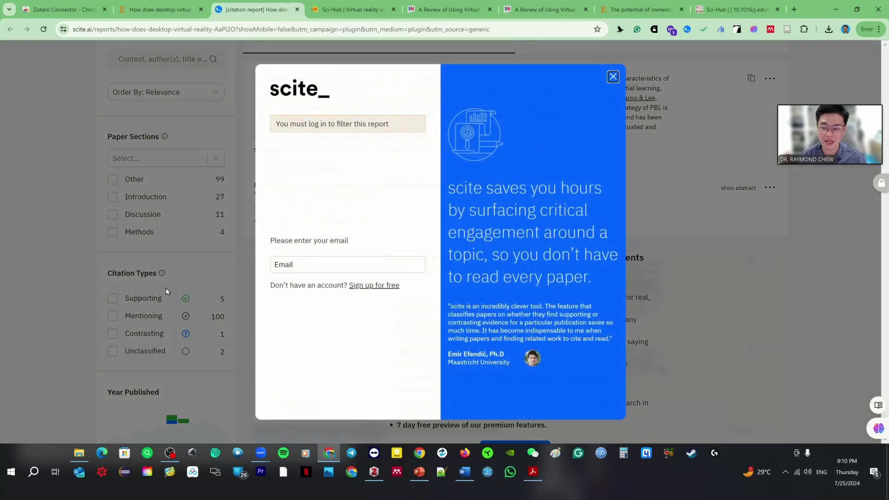
pyautogui.click(613, 76)
pyautogui.click(112, 301)
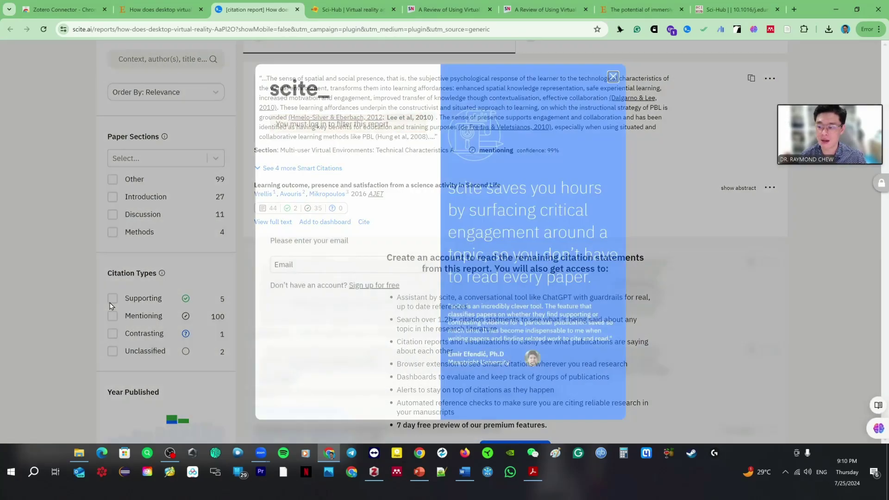
pyautogui.click(613, 76)
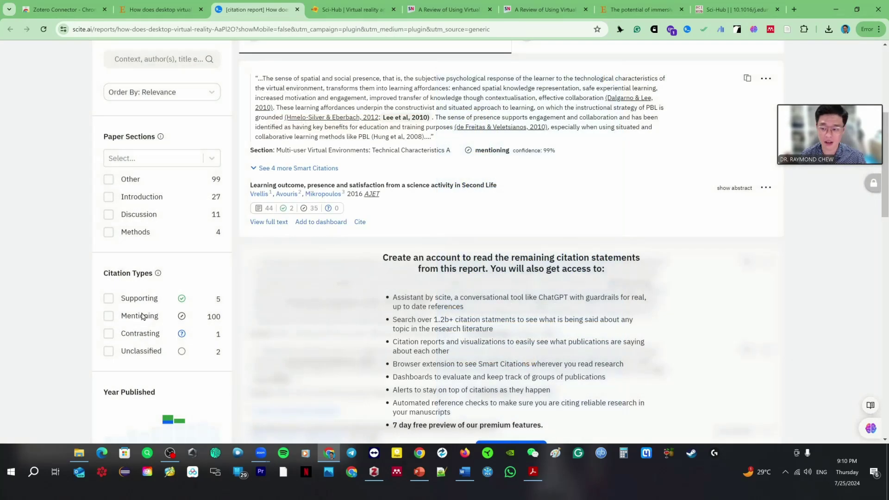
pyautogui.scroll(5, 260, 349)
pyautogui.scroll(-10, 259, 349)
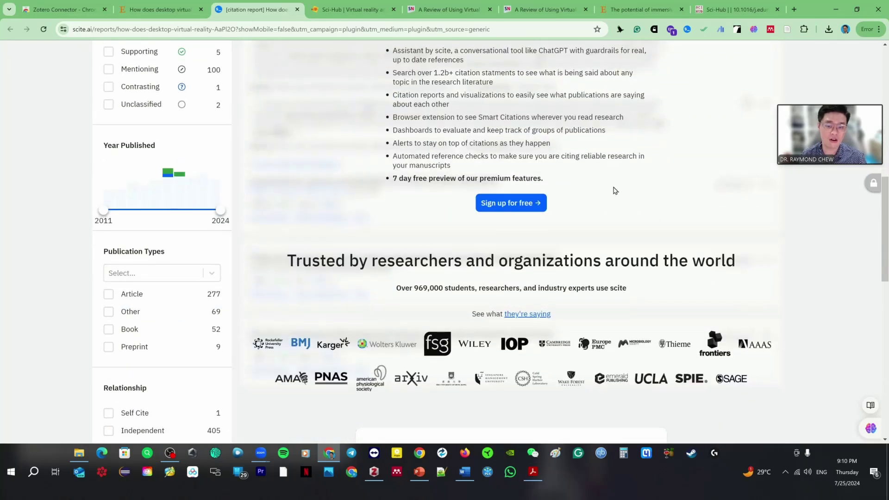
pyautogui.scroll(10, 581, 228)
pyautogui.click(45, 2)
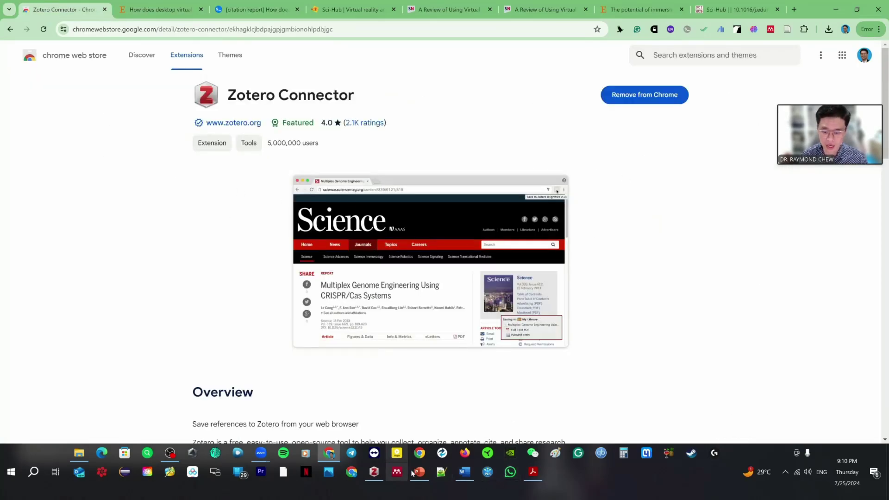
pyautogui.click(377, 475)
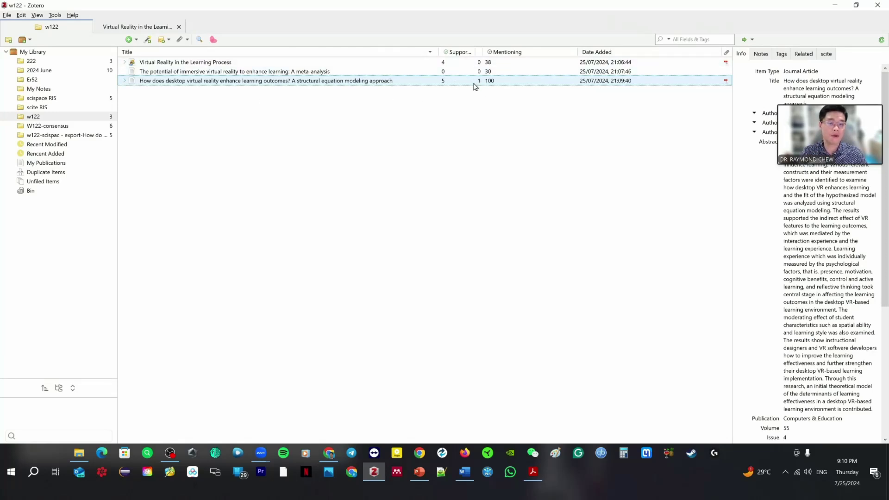
pyautogui.rightClick(301, 84)
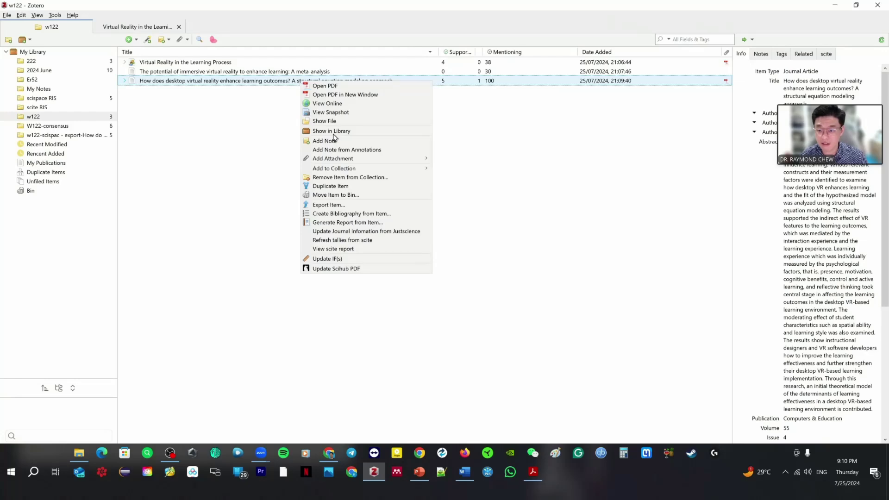
pyautogui.click(349, 250)
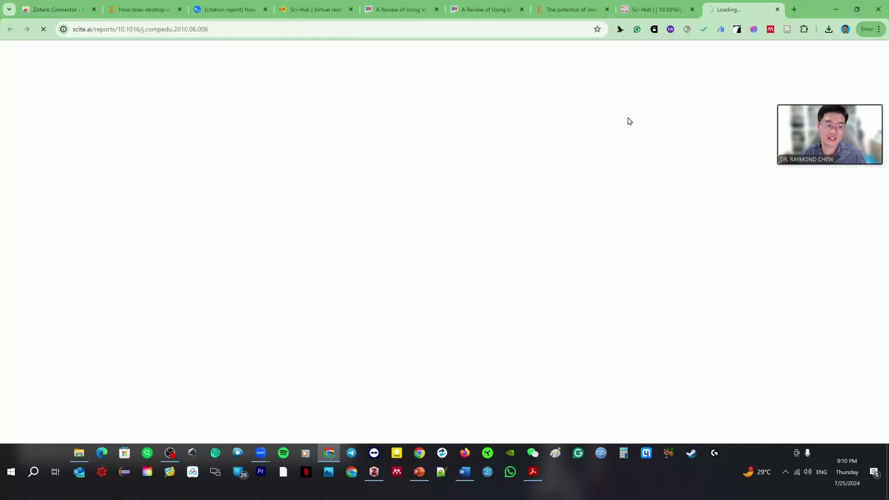
pyautogui.scroll(-5, 387, 167)
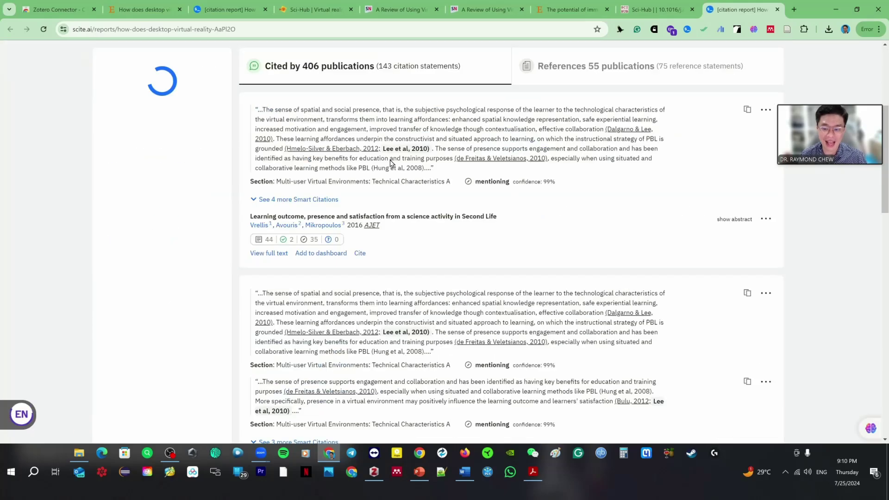
pyautogui.scroll(-10, 395, 278)
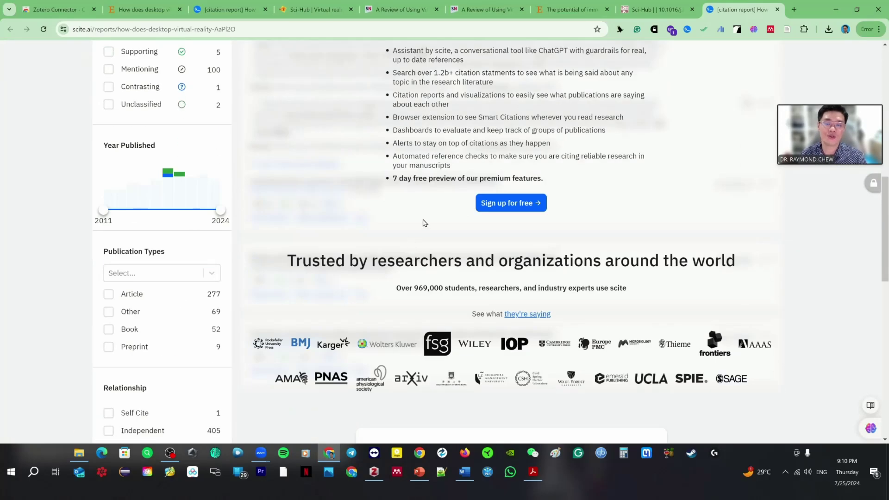
pyautogui.scroll(10, 567, 168)
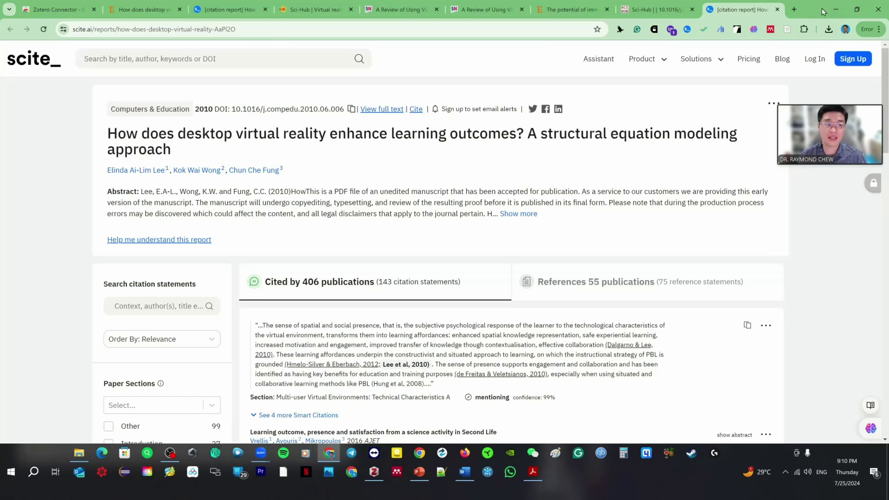
pyautogui.click(837, 8)
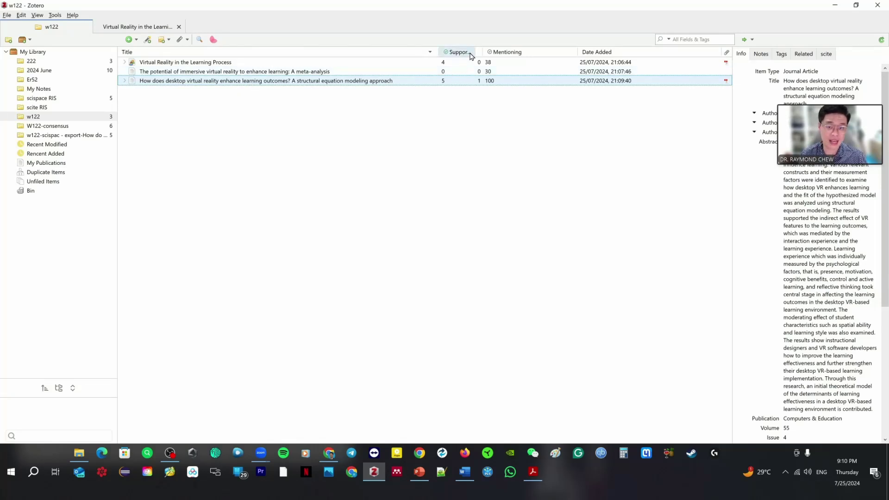
# Step: Review the scite Supporting, Contrasting and Mentioning columns in the item list's column menu
pyautogui.rightClick(398, 52)
pyautogui.click(565, 135)
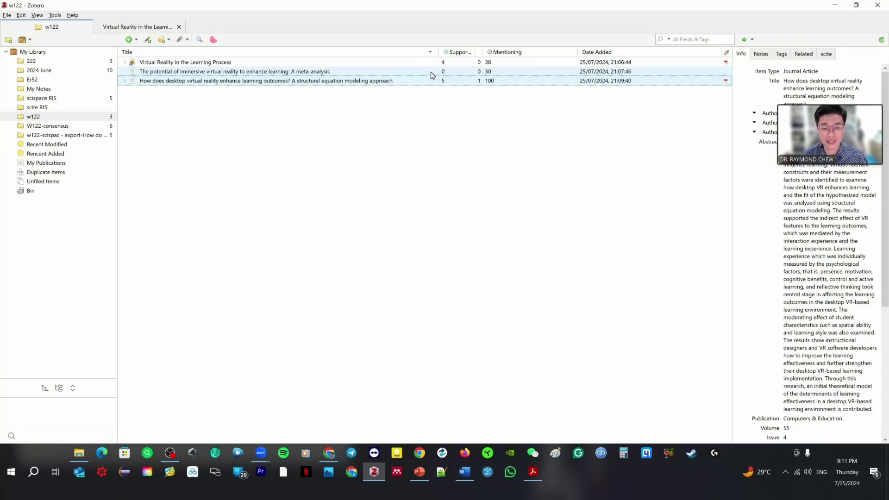
pyautogui.rightClick(411, 50)
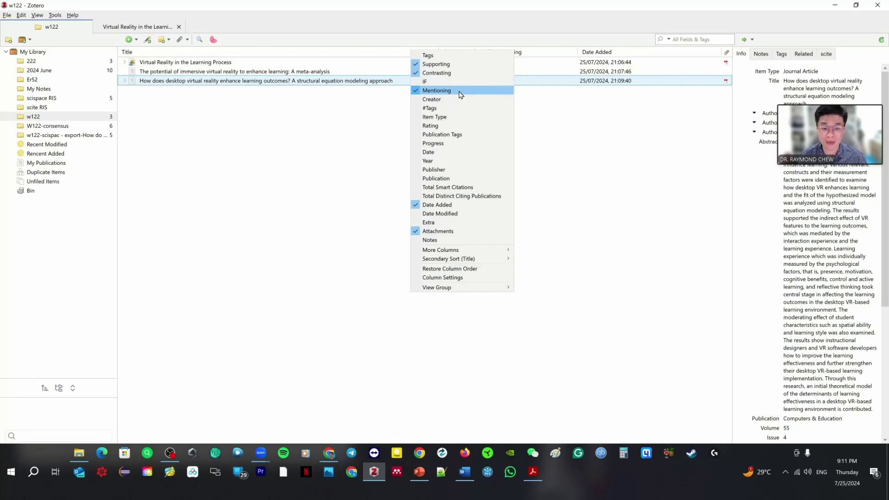
pyautogui.click(401, 126)
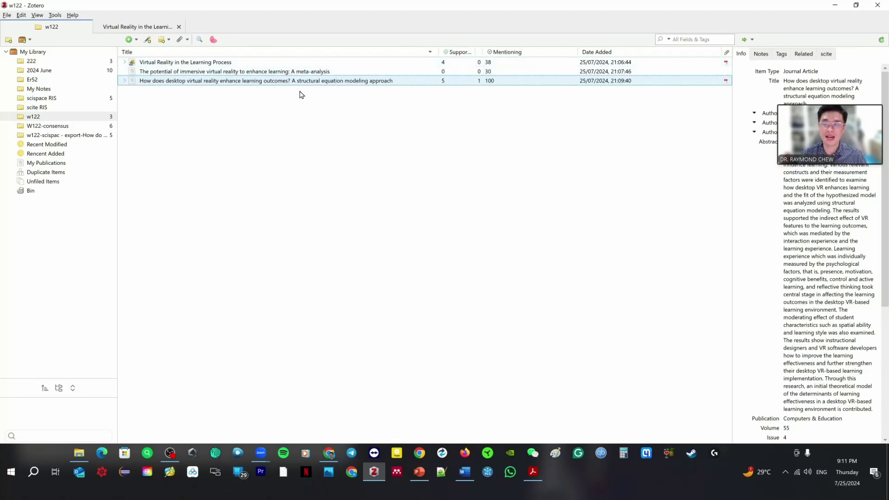
# Step: Open the desktop VR article's PDF and extract its 107 references in the References pane
pyautogui.doubleClick(380, 82)
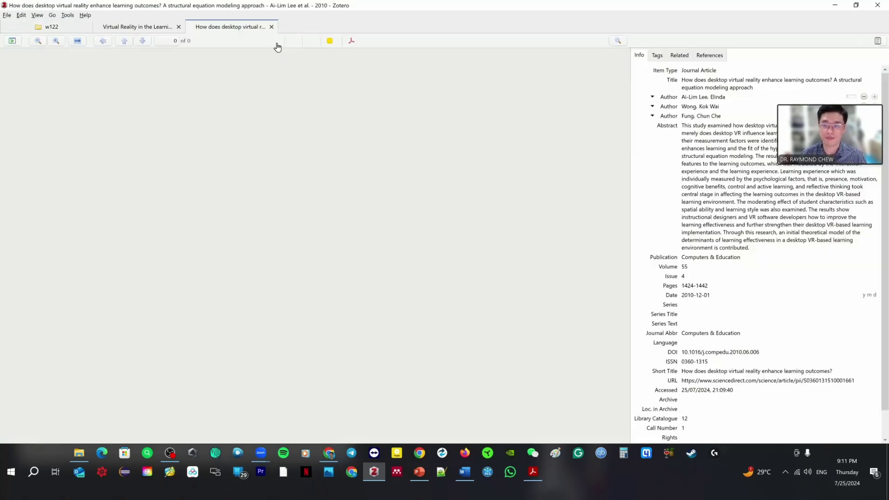
pyautogui.scroll(-20, 282, 135)
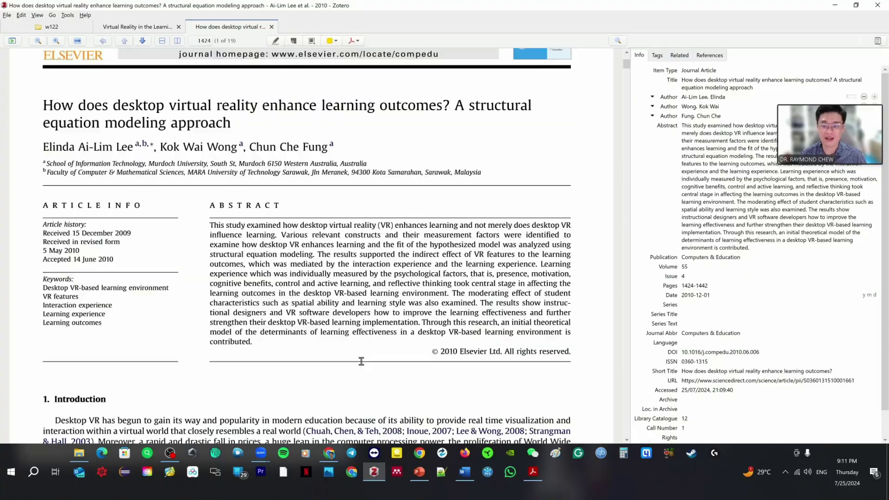
pyautogui.scroll(-20, 423, 249)
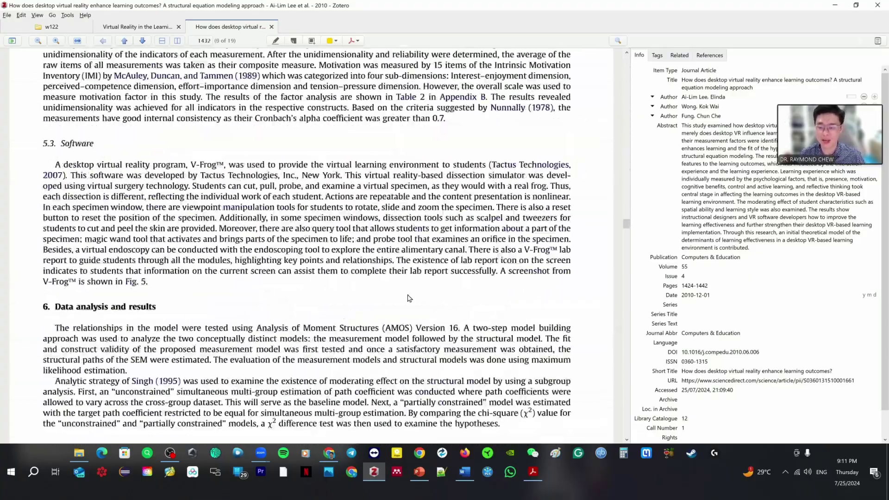
pyautogui.scroll(-20, 413, 297)
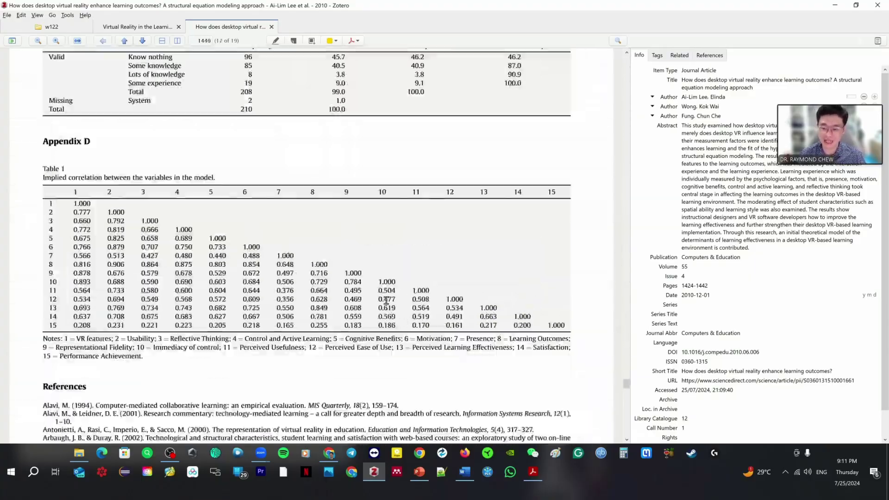
pyautogui.scroll(3, 250, 237)
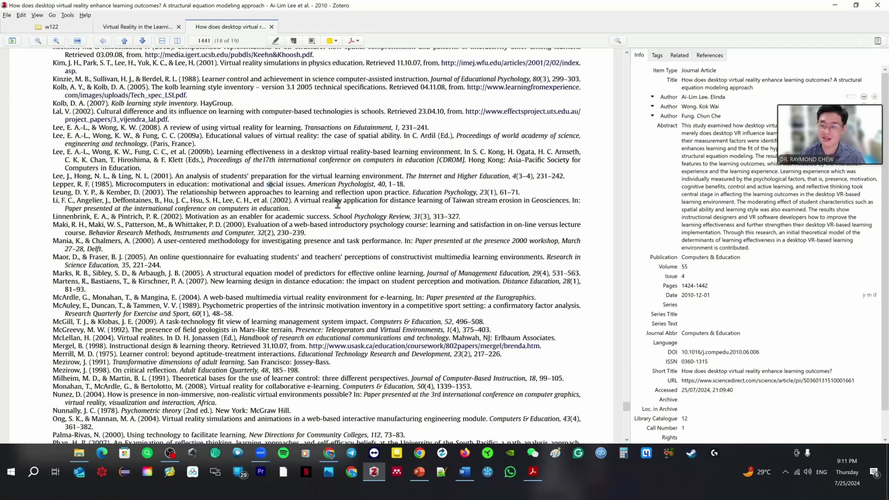
pyautogui.moveTo(273, 183); pyautogui.dragTo(340, 216)
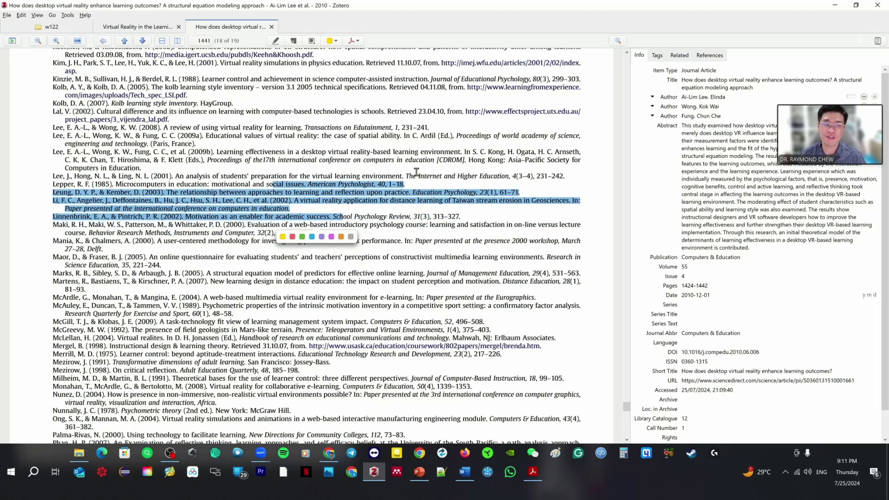
pyautogui.click(711, 55)
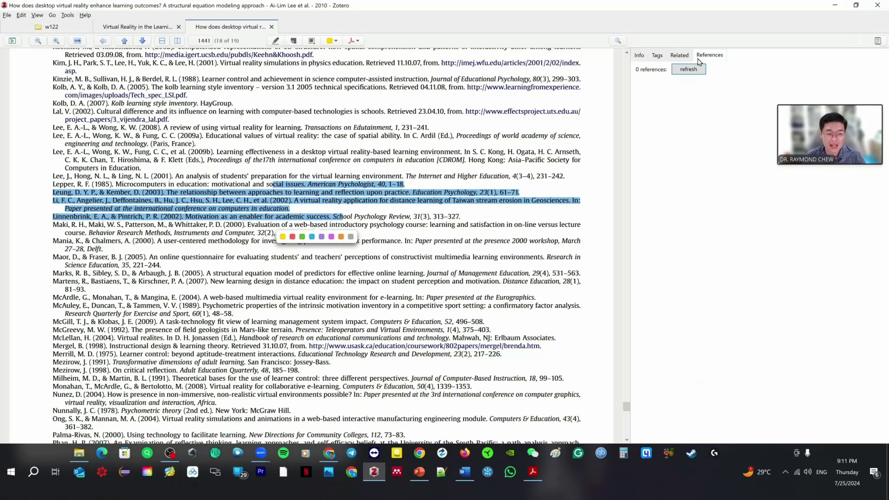
pyautogui.click(694, 68)
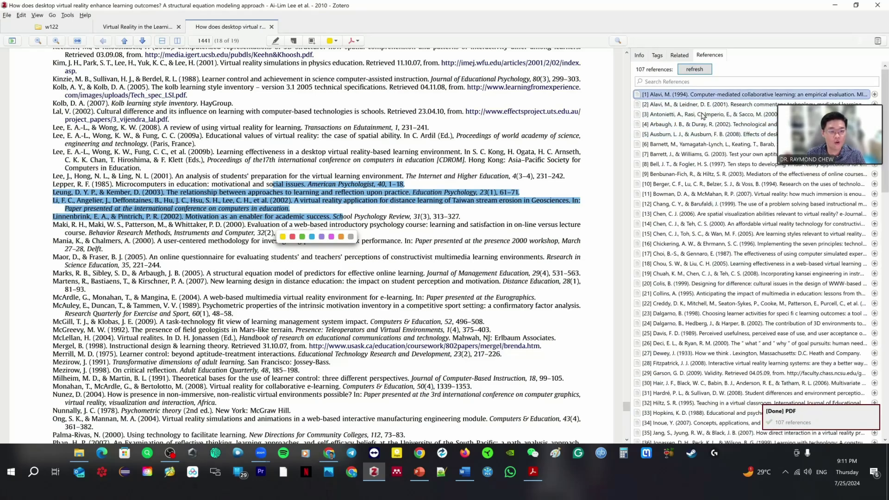
# Step: Copy references 17 and 19 and publication details, then open the Word document with citations
pyautogui.scroll(15, 717, 220)
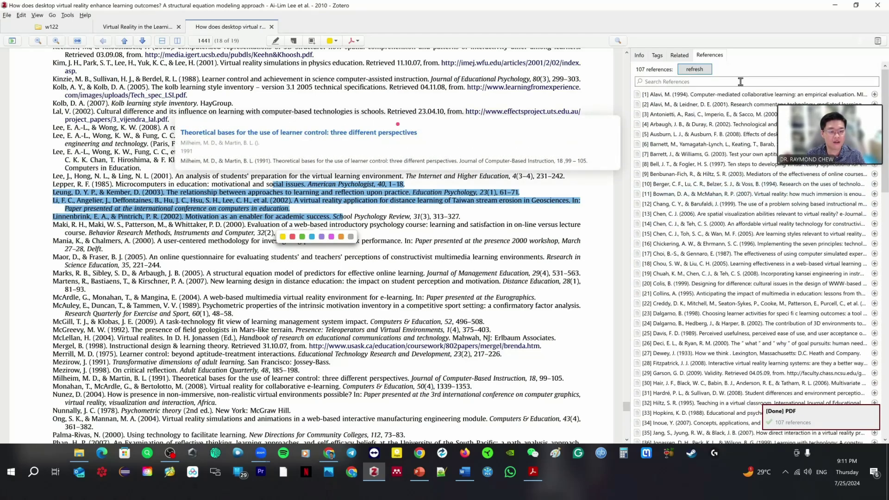
pyautogui.moveTo(713, 135)
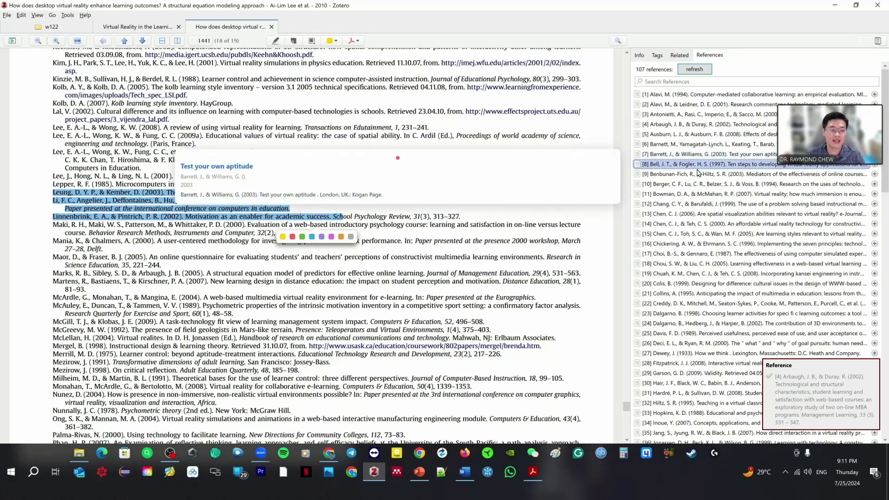
pyautogui.moveTo(641, 165)
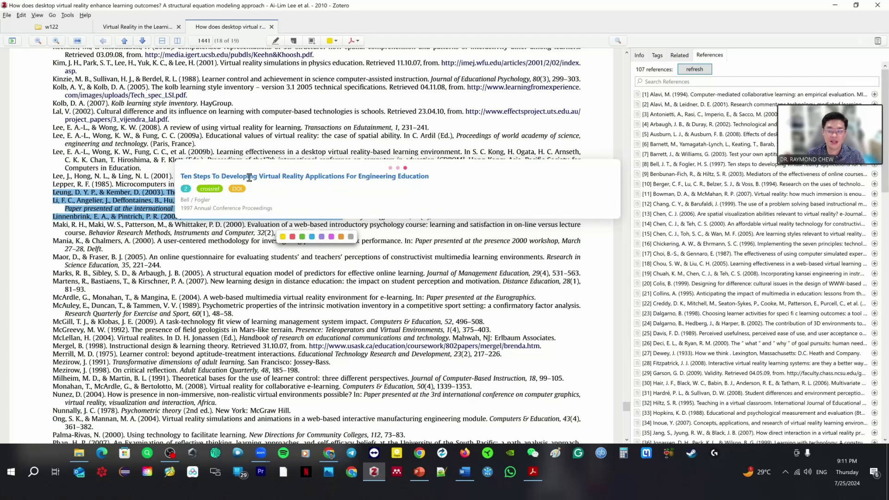
pyautogui.click(759, 253)
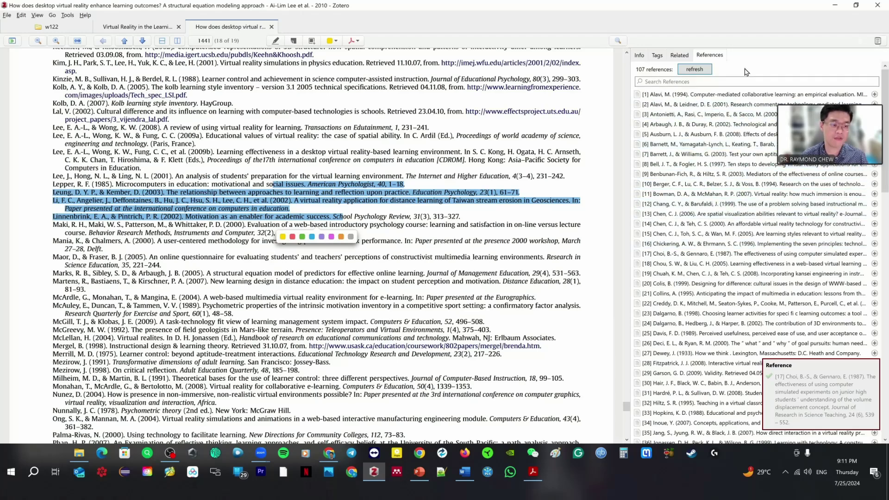
pyautogui.scroll(-3, 735, 151)
pyautogui.click(735, 151)
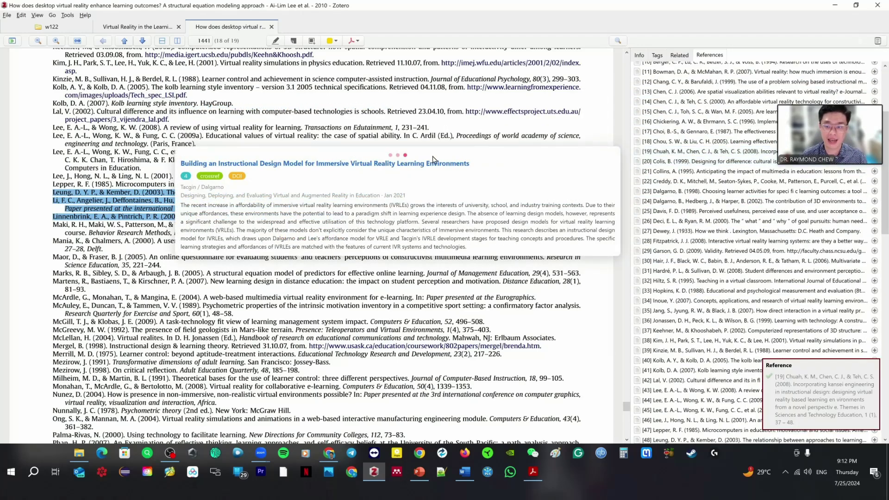
pyautogui.moveTo(206, 178)
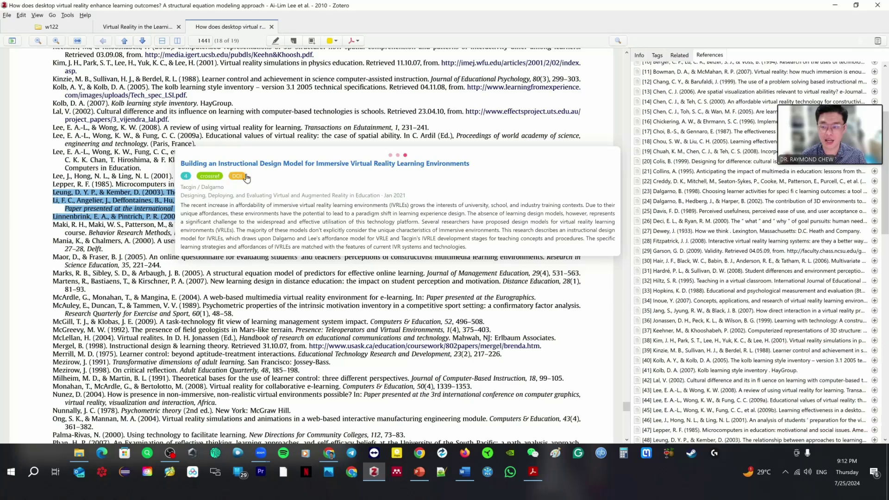
pyautogui.click(236, 197)
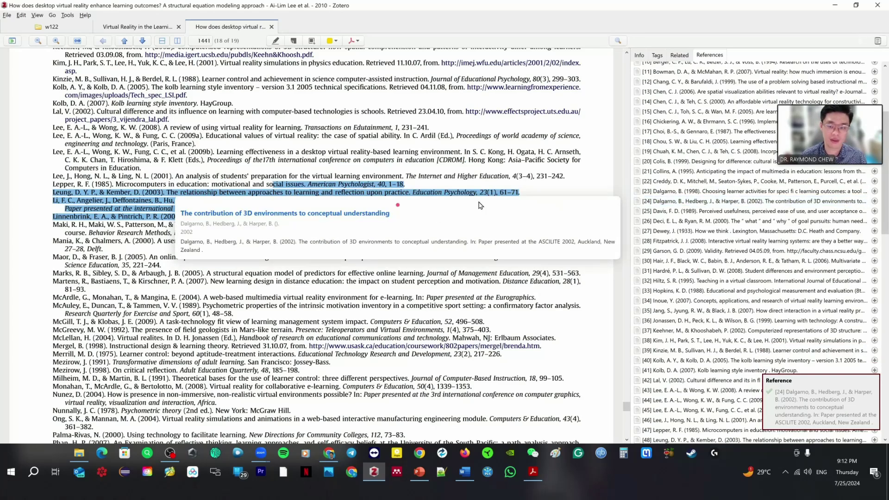
pyautogui.moveTo(717, 215)
pyautogui.scroll(5, 722, 208)
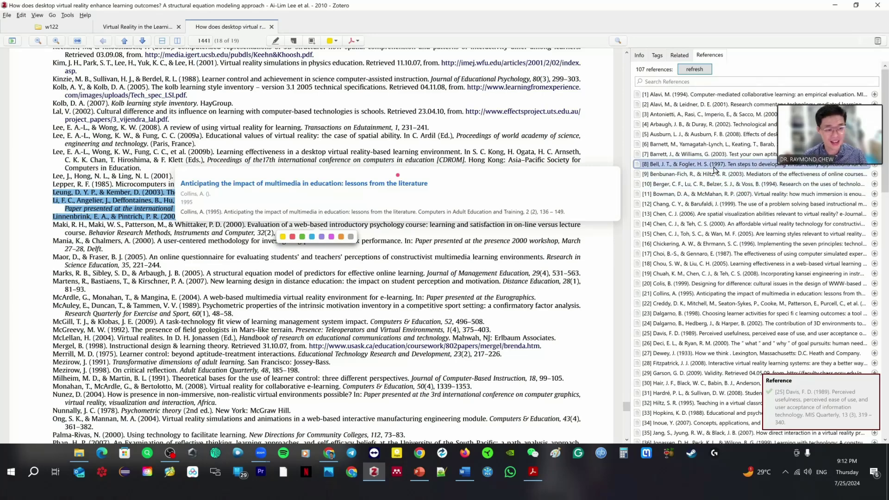
pyautogui.click(835, 5)
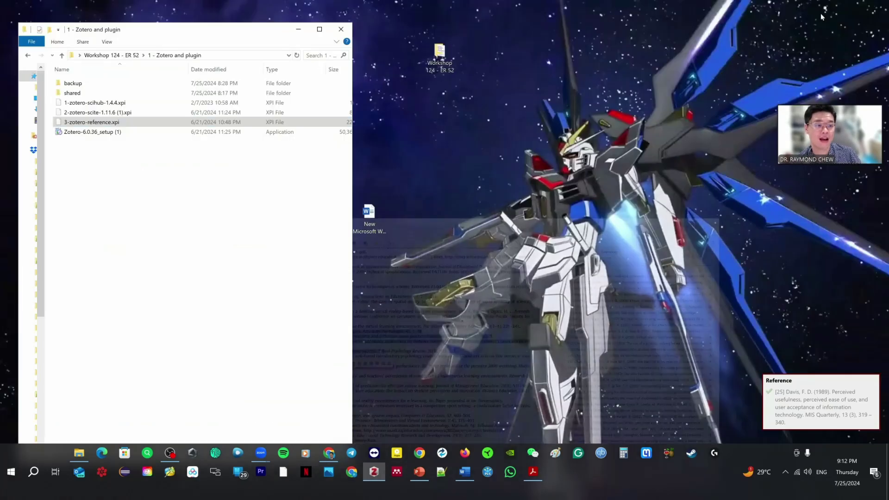
pyautogui.doubleClick(369, 214)
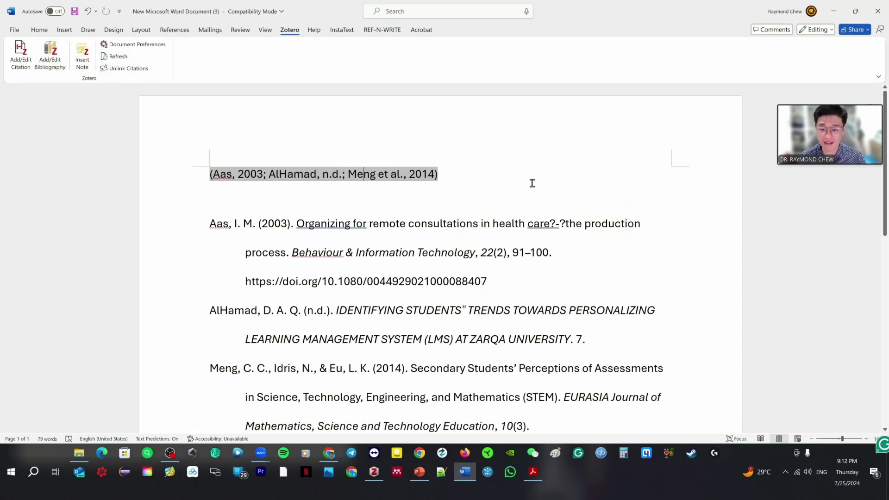
# Step: Replace the whole document's content with the filler text 'adssadaddadasdasdsa'
pyautogui.click(498, 188)
pyautogui.hotkey('ctrl', 'a')
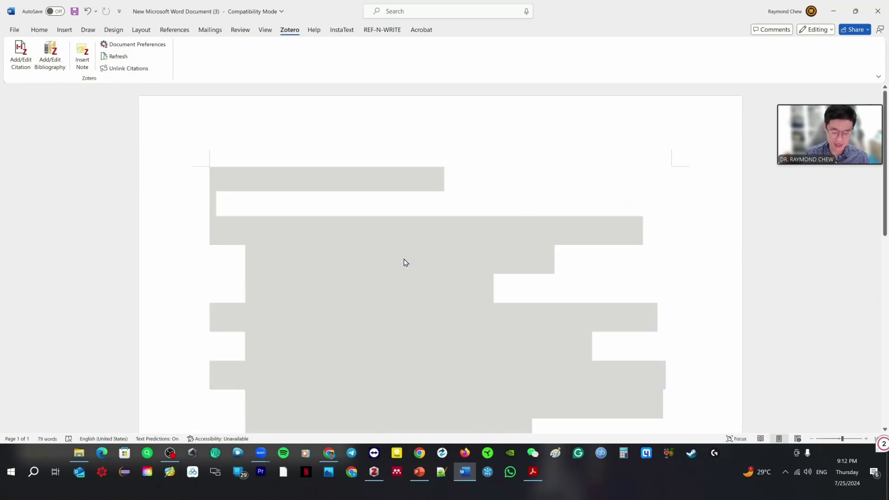
pyautogui.press('Delete')
pyautogui.write('adssadad')
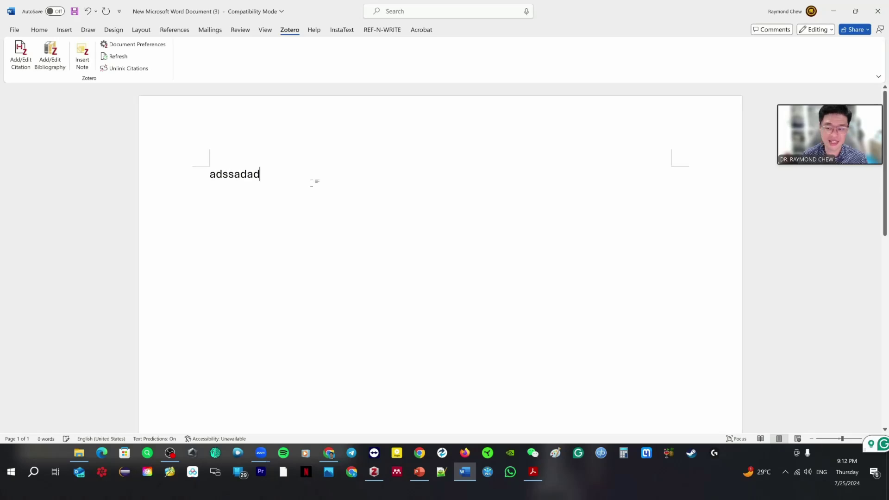
pyautogui.write('dadasdasdsa')
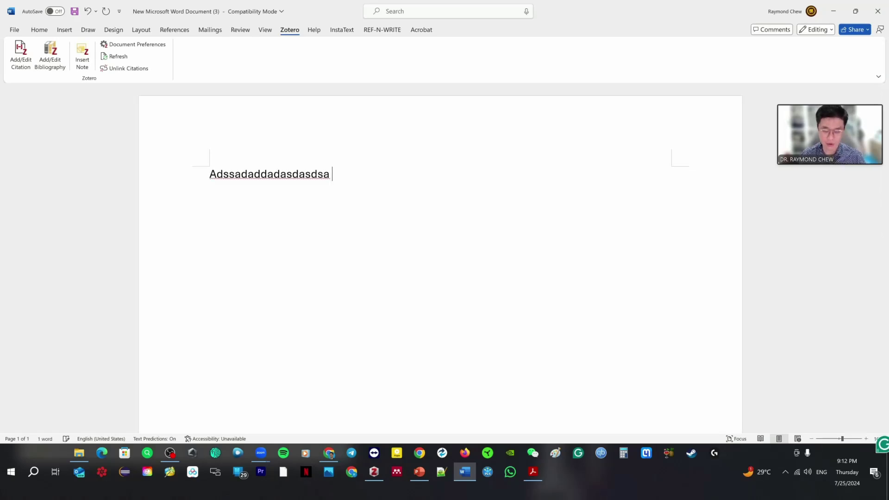
# Step: Cite the 2010 desktop VR article and the 2018 Learning in virtual reality paper together
pyautogui.click(21, 54)
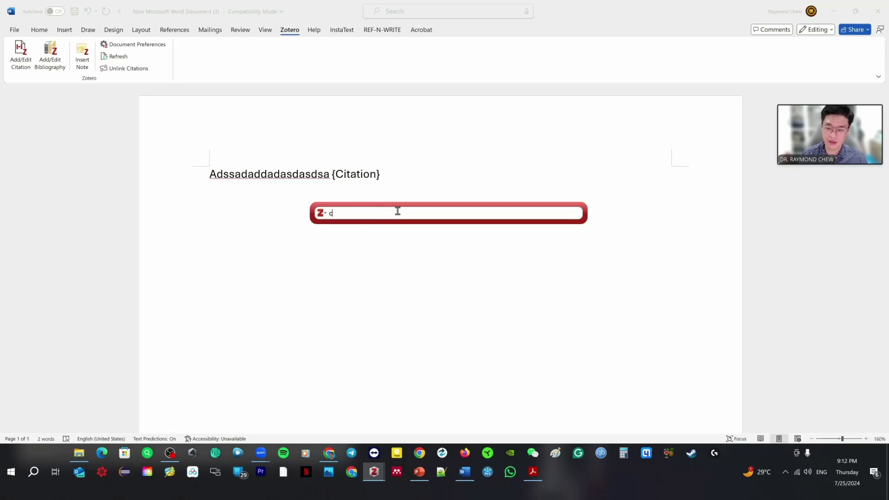
pyautogui.write('u')
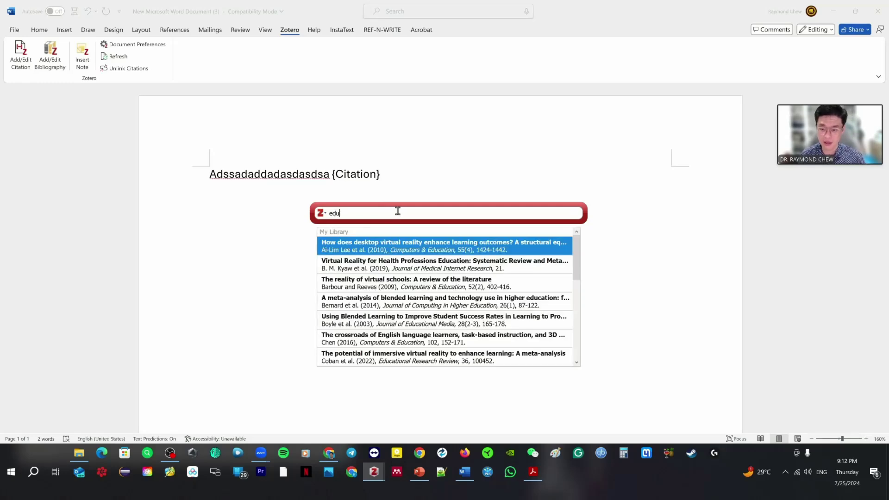
pyautogui.click(390, 251)
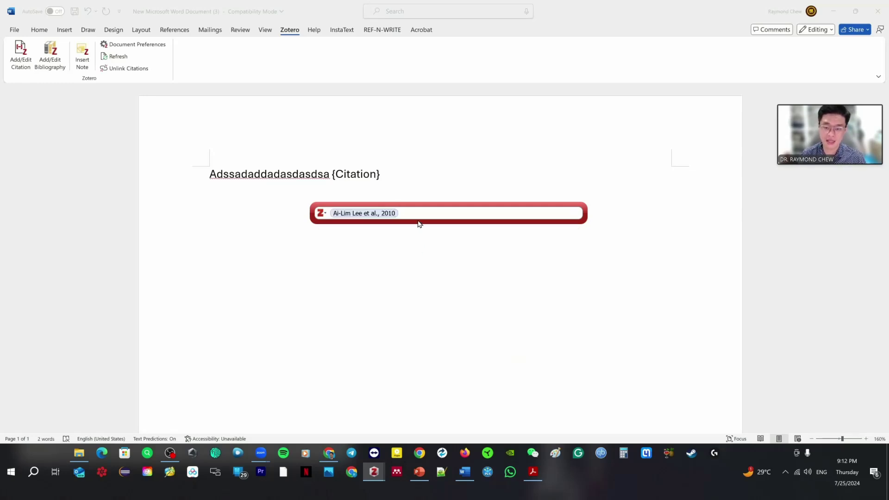
pyautogui.write('dd')
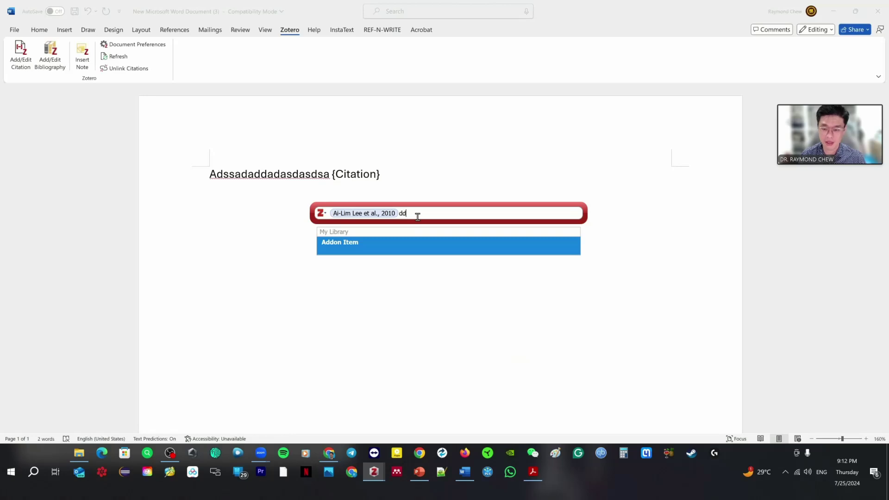
pyautogui.press('BackSpace')
pyautogui.write('e')
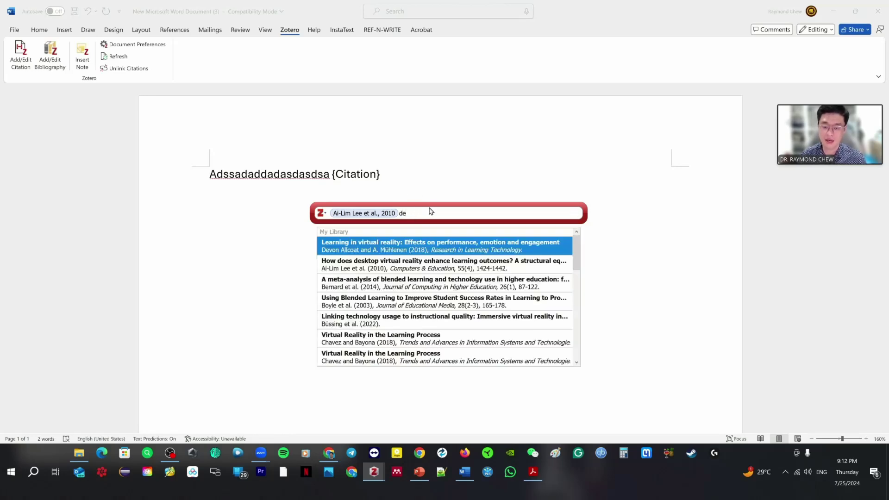
pyautogui.click(422, 251)
pyautogui.press('Return')
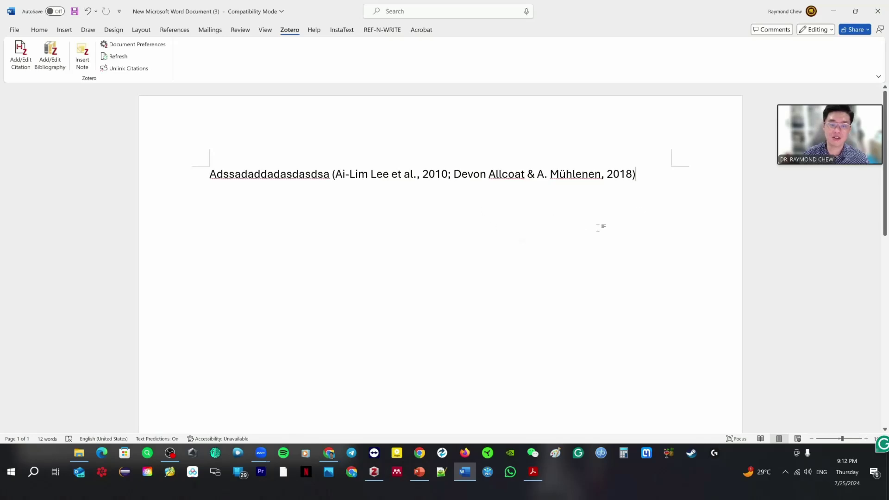
# Step: Add a Zotero bibliography of both cited works, with a blank line above it
pyautogui.click(50, 61)
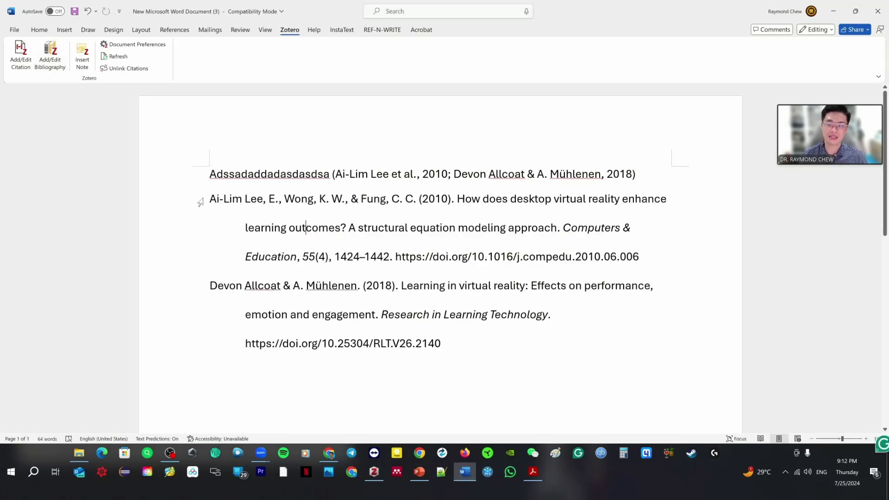
pyautogui.click(210, 199)
pyautogui.press('Return')
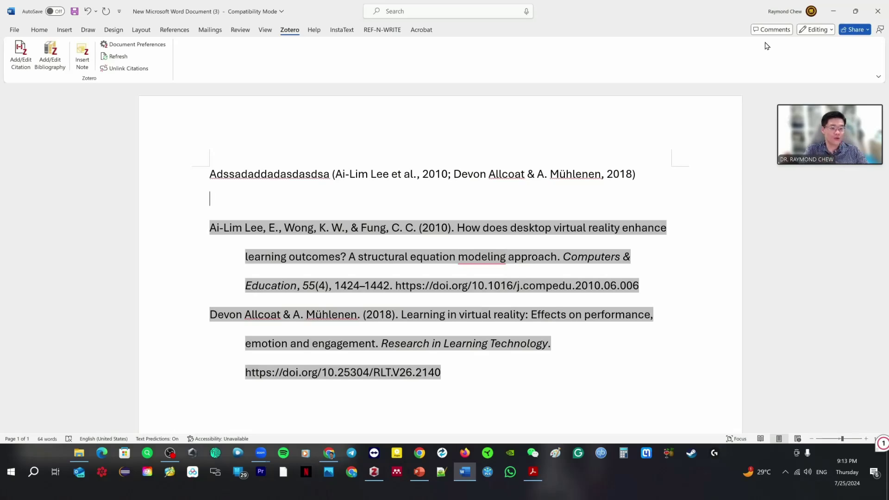
# Step: In PowerPoint, select the ilovephd link text, then step through slides 6 to 11
pyautogui.click(421, 472)
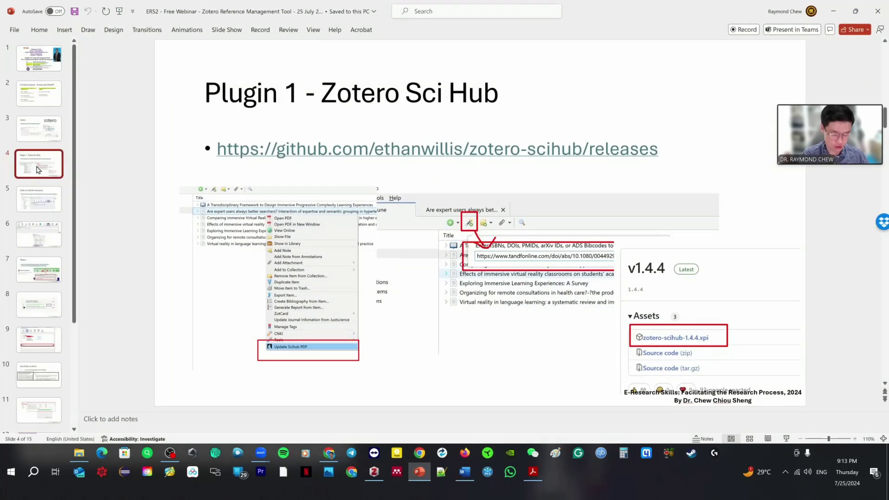
pyautogui.scroll(-1, 157, 143)
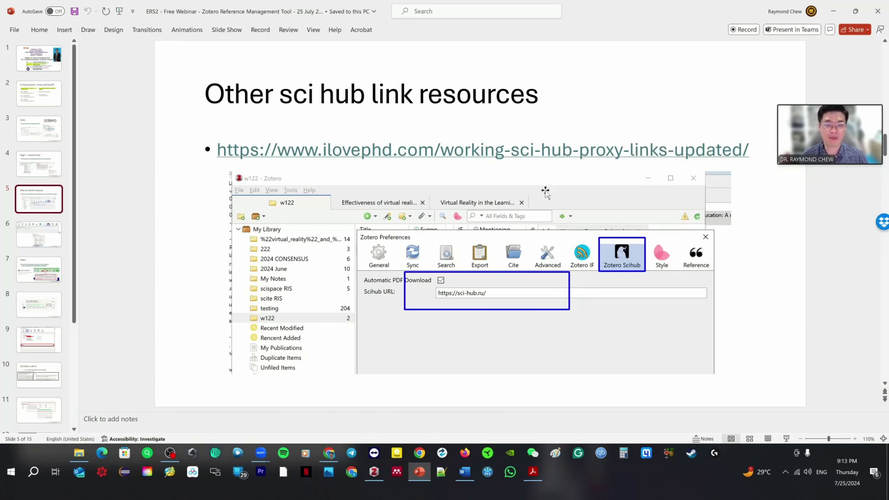
pyautogui.moveTo(279, 150); pyautogui.dragTo(750, 153)
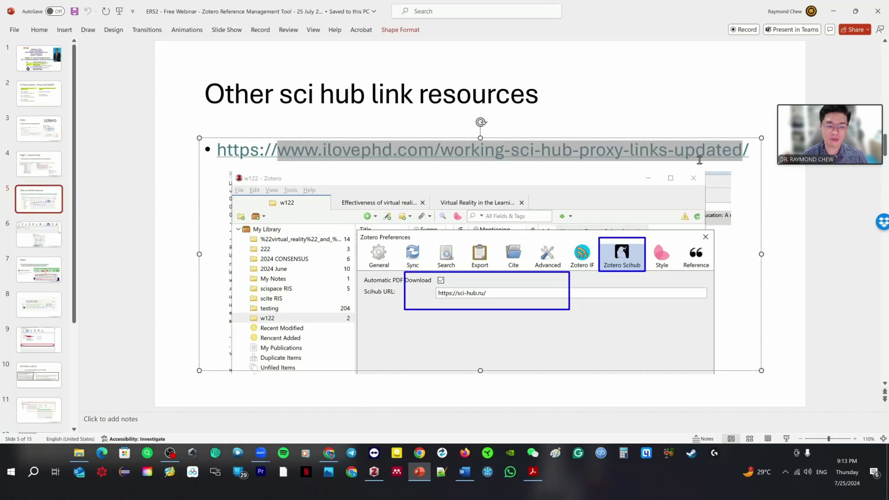
pyautogui.click(59, 236)
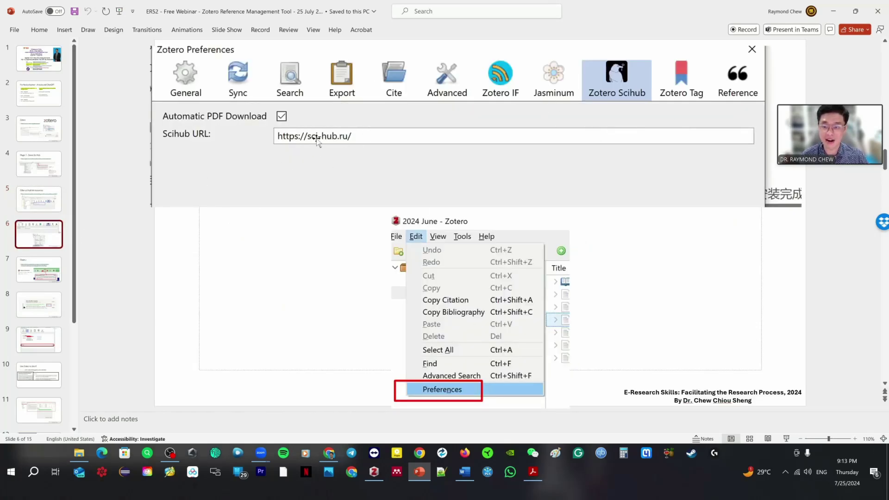
pyautogui.click(37, 278)
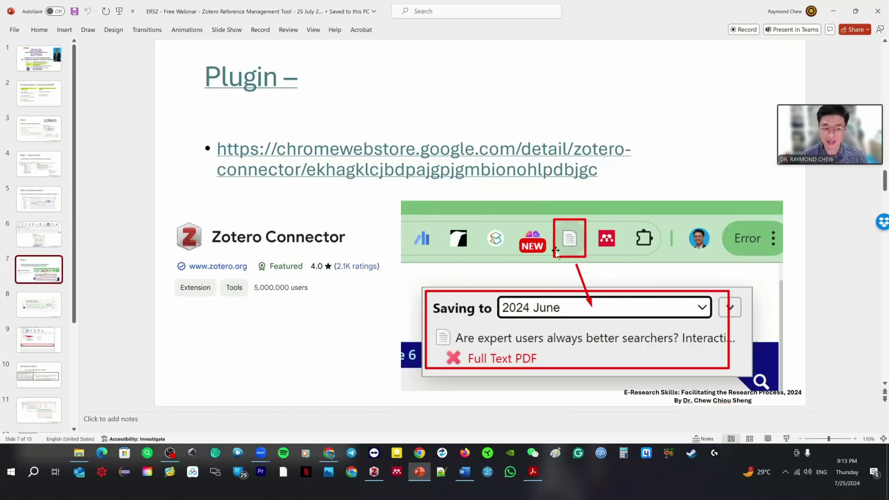
pyautogui.click(43, 308)
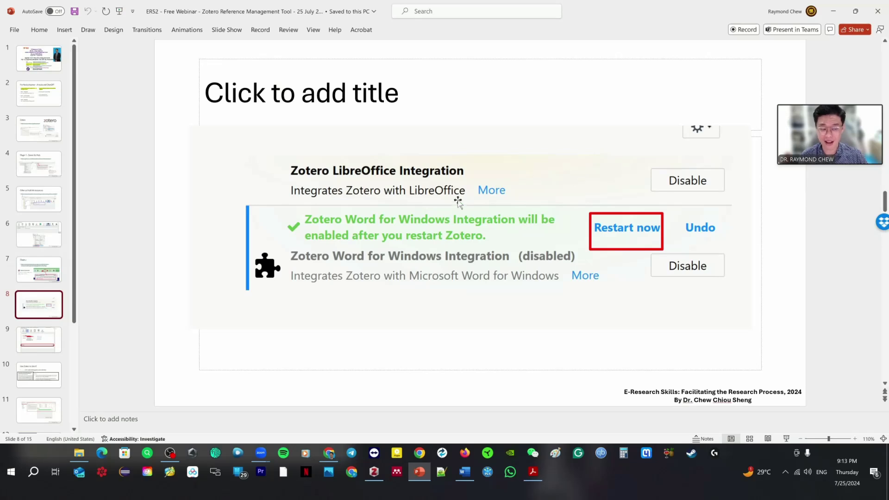
pyautogui.click(35, 342)
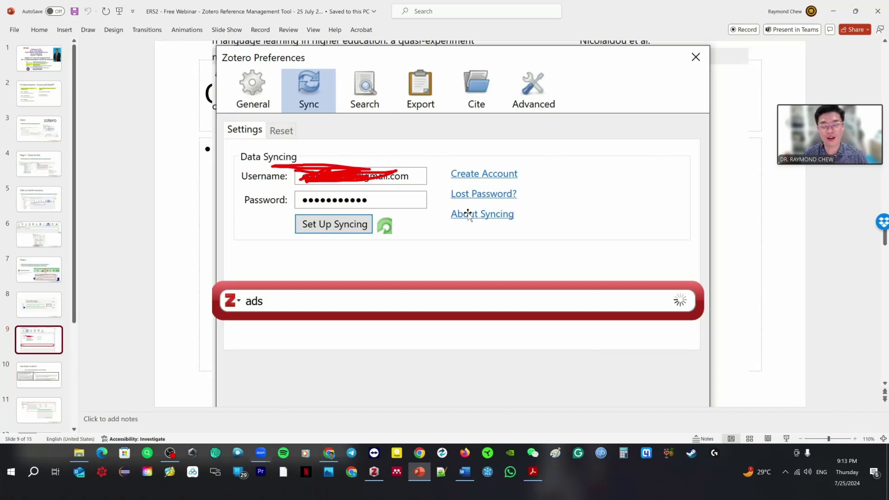
pyautogui.click(56, 375)
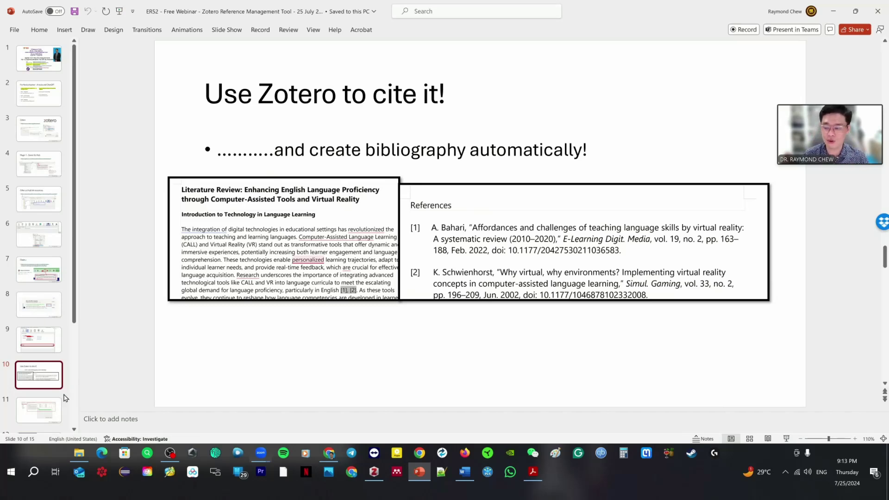
pyautogui.click(46, 409)
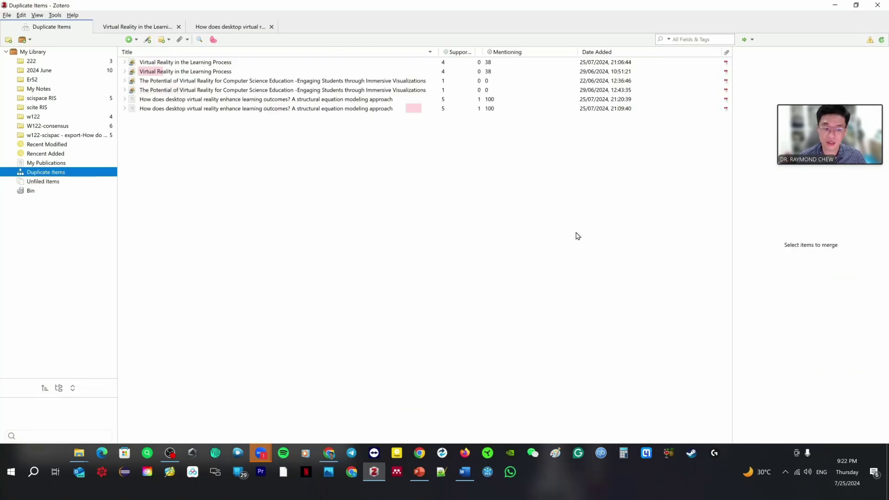
# Step: Merge the Virtual Reality in the Learning Process, Potential of Virtual Reality and last duplicate pairs
pyautogui.moveTo(813, 120); pyautogui.dragTo(816, 125)
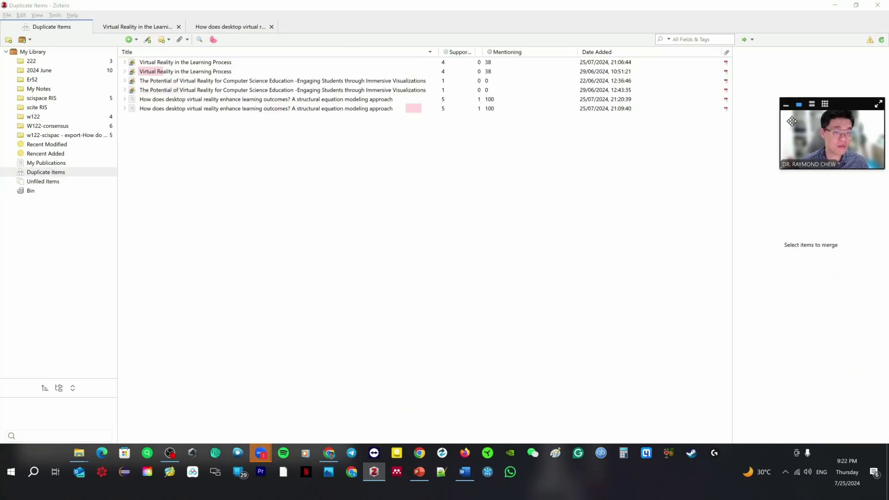
pyautogui.click(619, 65)
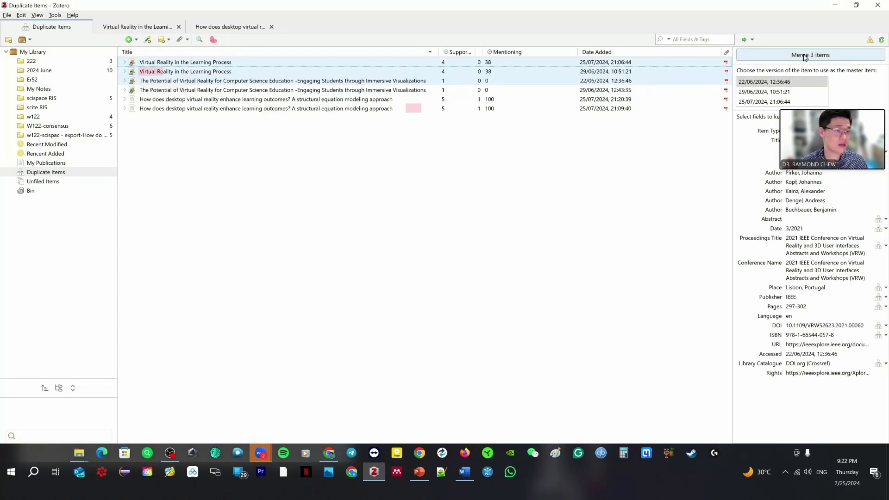
pyautogui.keyDown('ctrl'); pyautogui.click(274, 82); pyautogui.keyUp('ctrl')
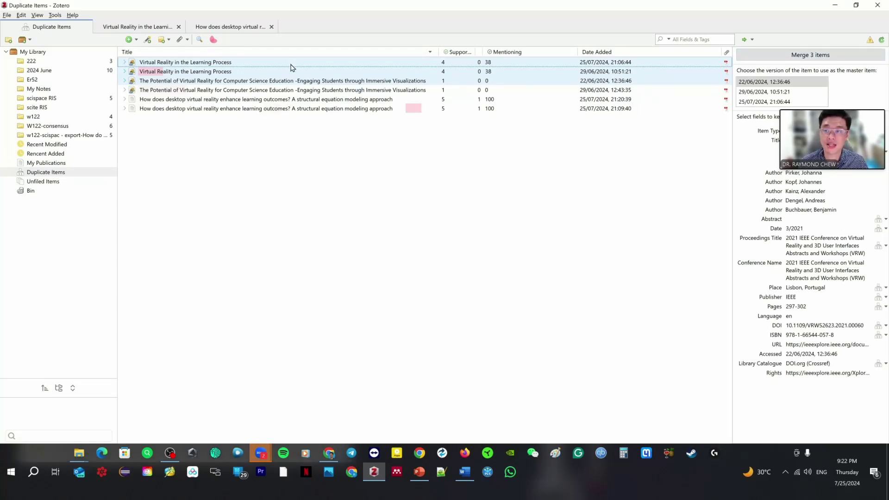
pyautogui.click(819, 56)
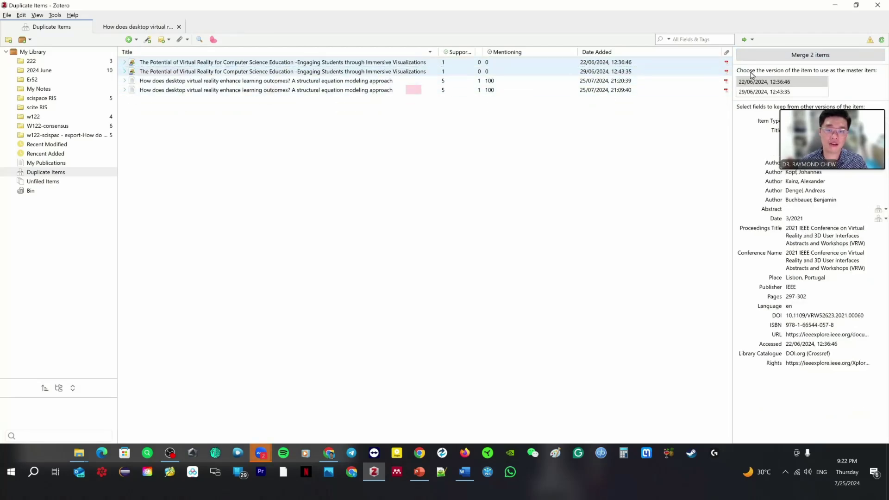
pyautogui.click(795, 55)
pyautogui.click(452, 74)
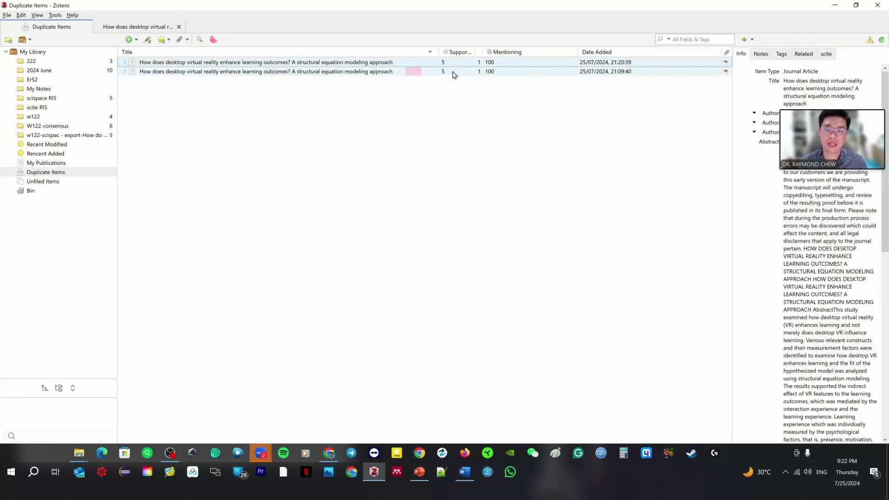
pyautogui.click(814, 56)
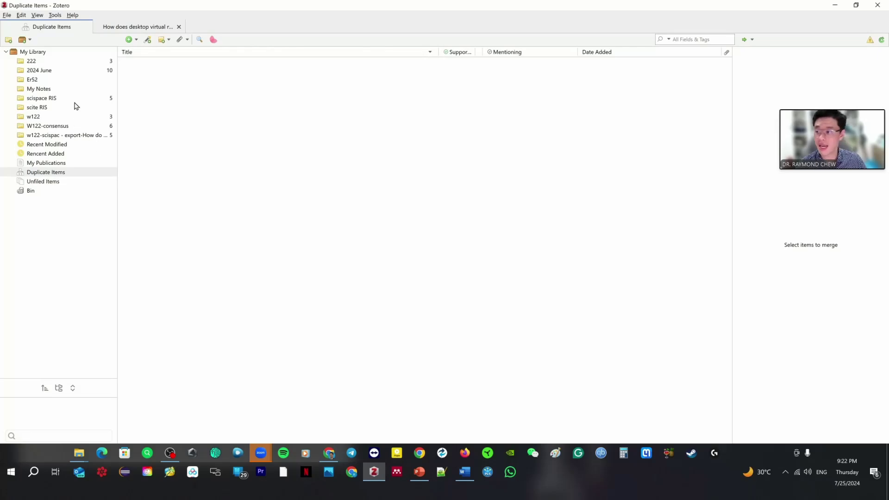
# Step: Open Virtual Reality in the Learning Process's PDF in a tab, then return to w122
pyautogui.click(55, 119)
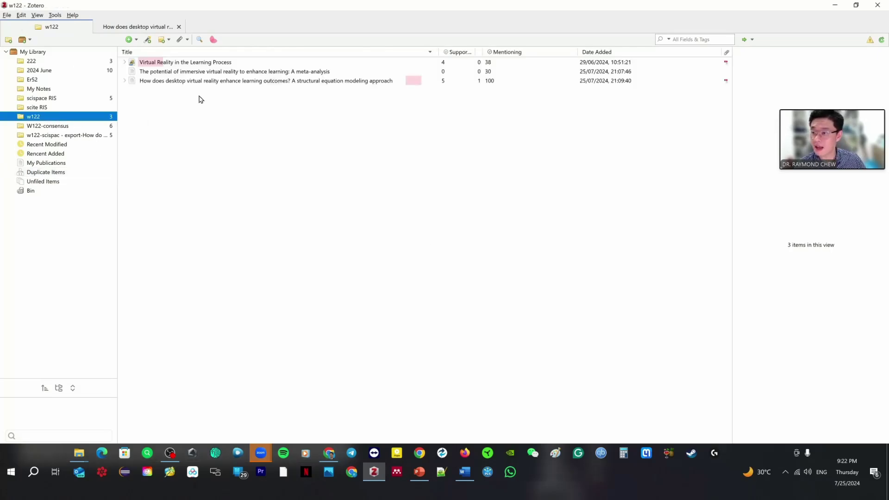
pyautogui.doubleClick(139, 62)
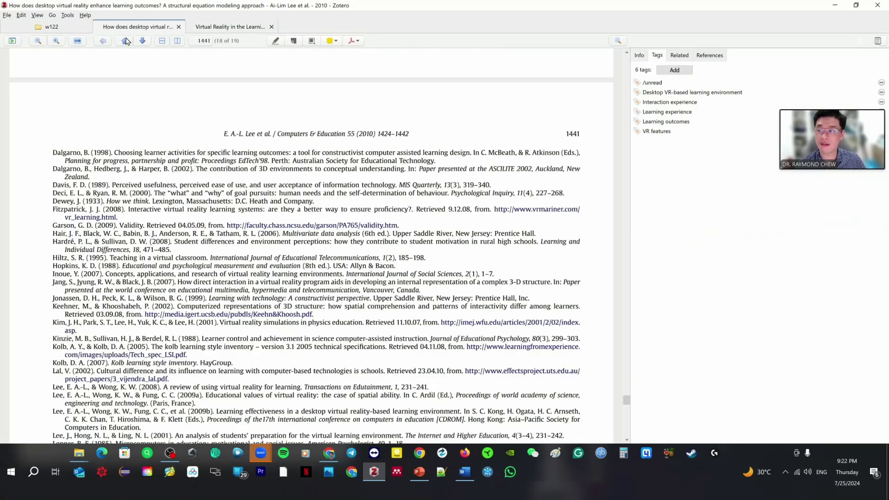
pyautogui.click(56, 26)
# Step: Try editing the abstract and first author's first name, cancelling so nothing changes
pyautogui.click(831, 209)
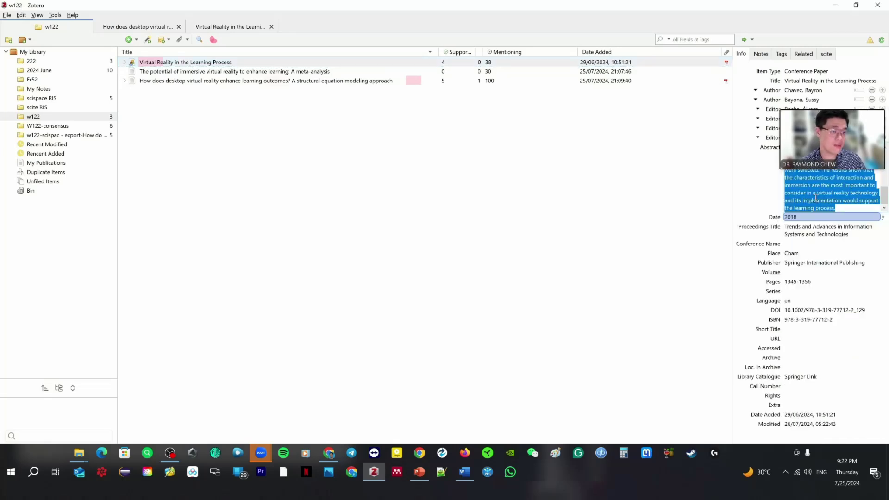
pyautogui.click(813, 81)
pyautogui.click(816, 91)
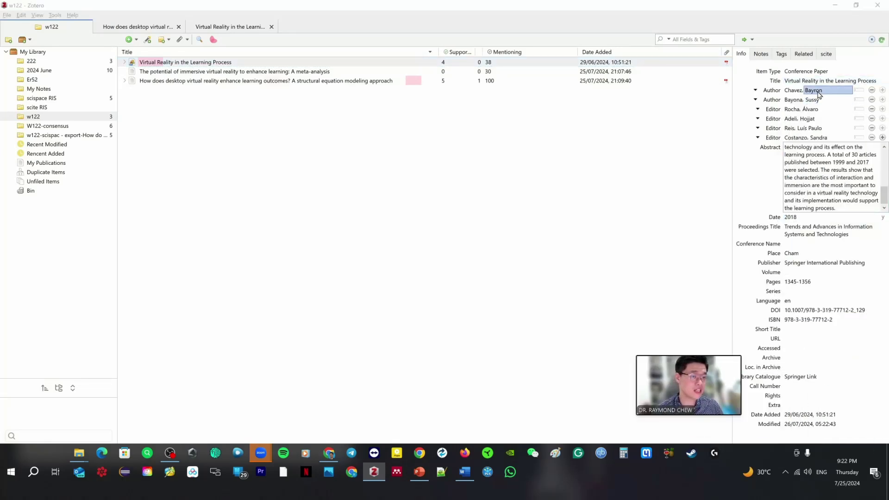
pyautogui.write('ssadadasdasda')
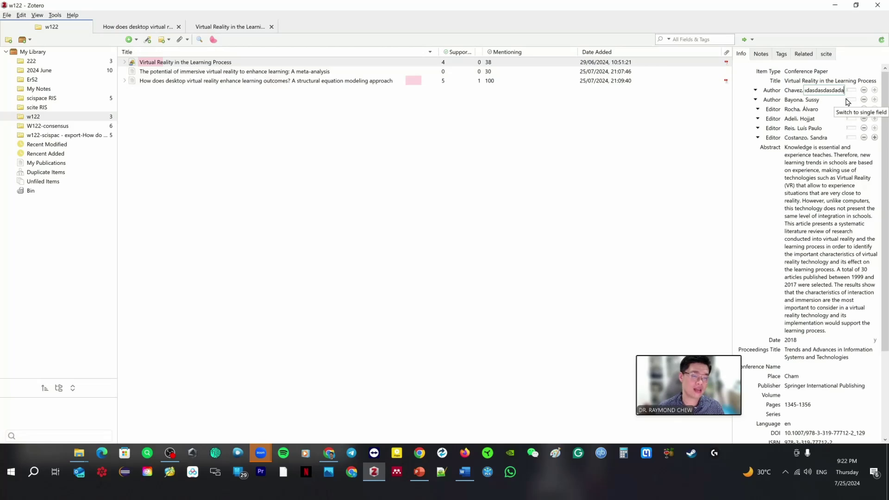
pyautogui.press('Escape')
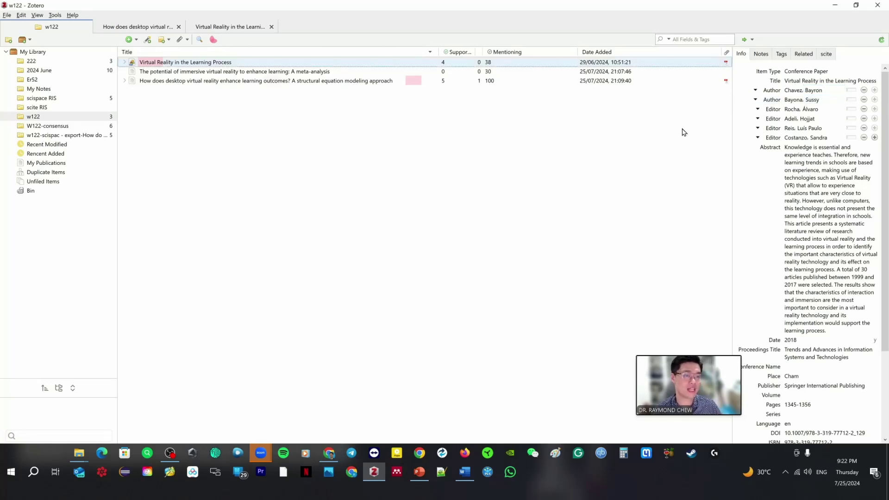